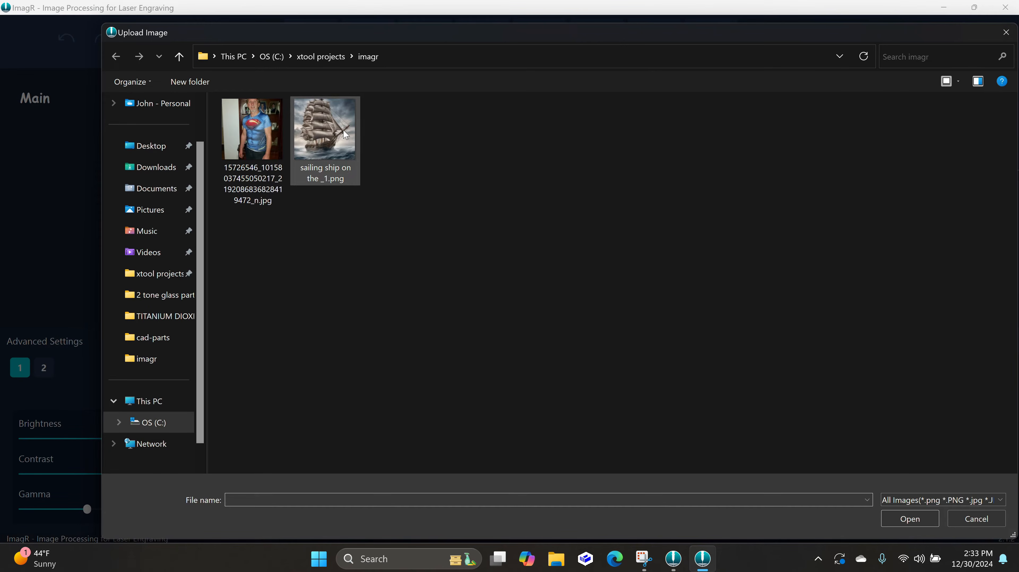
# Upload the image "sailing ship on the _1.png" from the imagr folder
pyautogui.click(345, 133)
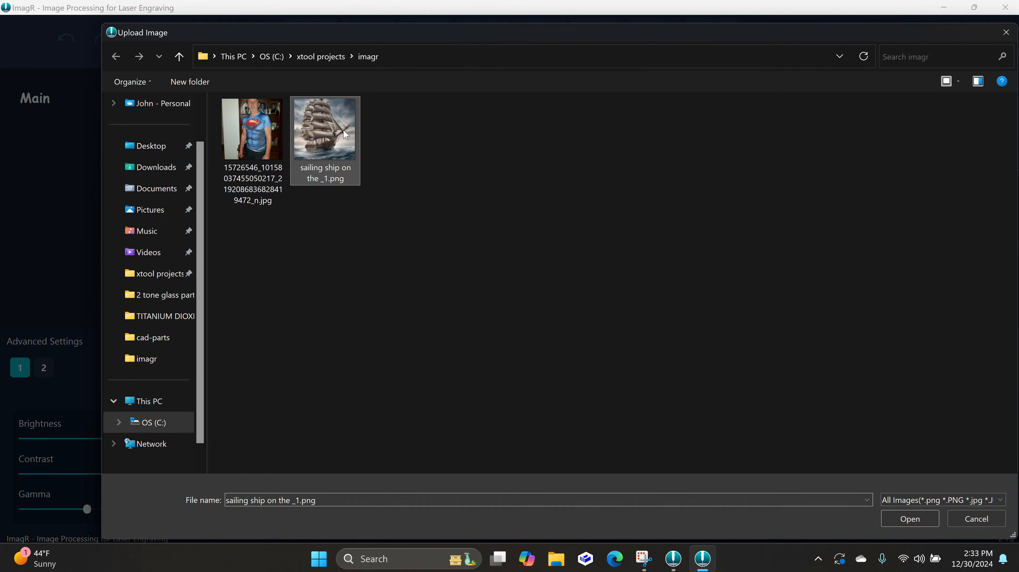
pyautogui.click(911, 521)
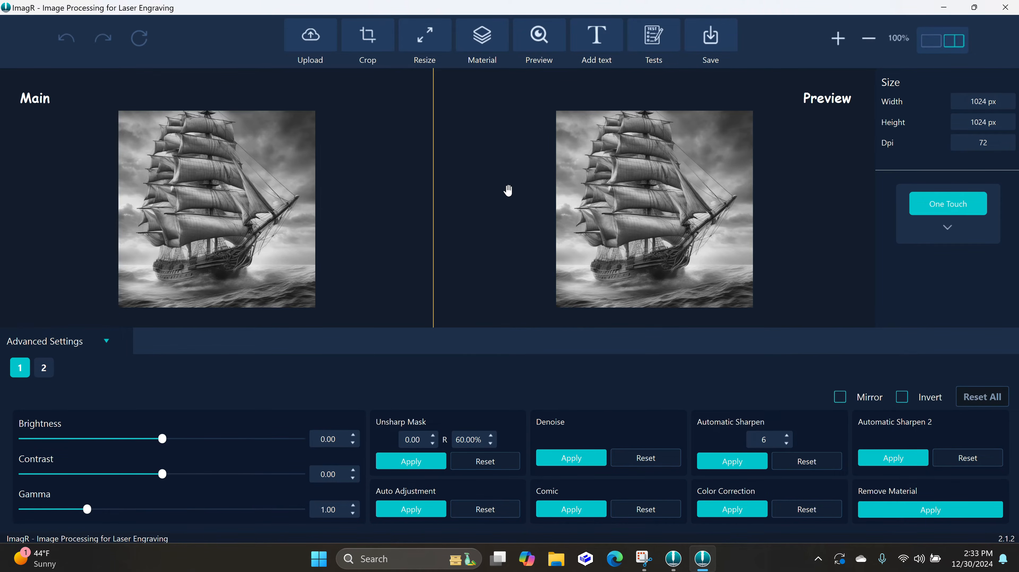
pyautogui.click(374, 37)
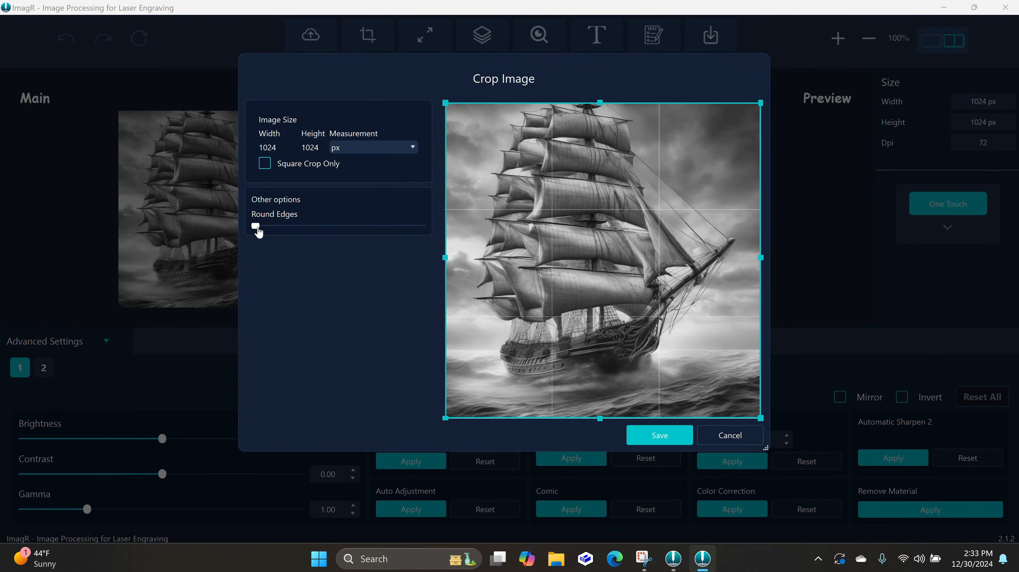
pyautogui.moveTo(259, 231)
pyautogui.mouseDown()
pyautogui.moveTo(319, 229)
pyautogui.moveTo(370, 243)
pyautogui.moveTo(246, 241)
pyautogui.mouseUp()
pyautogui.click(724, 438)
# Crop both sides and the lower edge of the ship image to about 937 × 1016 px and save the crop
pyautogui.click(368, 36)
pyautogui.moveTo(443, 259); pyautogui.dragTo(460, 258)
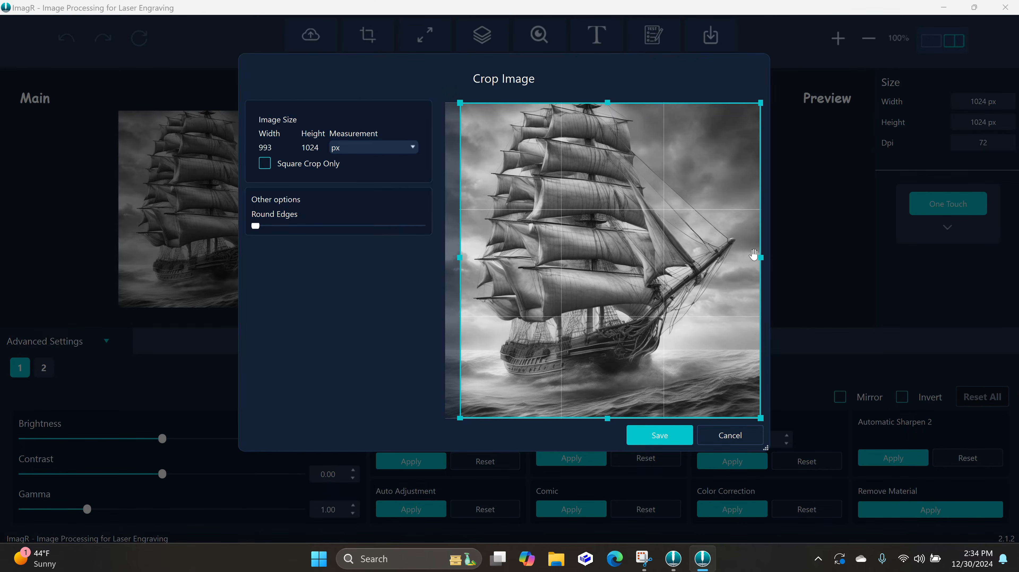
pyautogui.moveTo(761, 258); pyautogui.dragTo(744, 259)
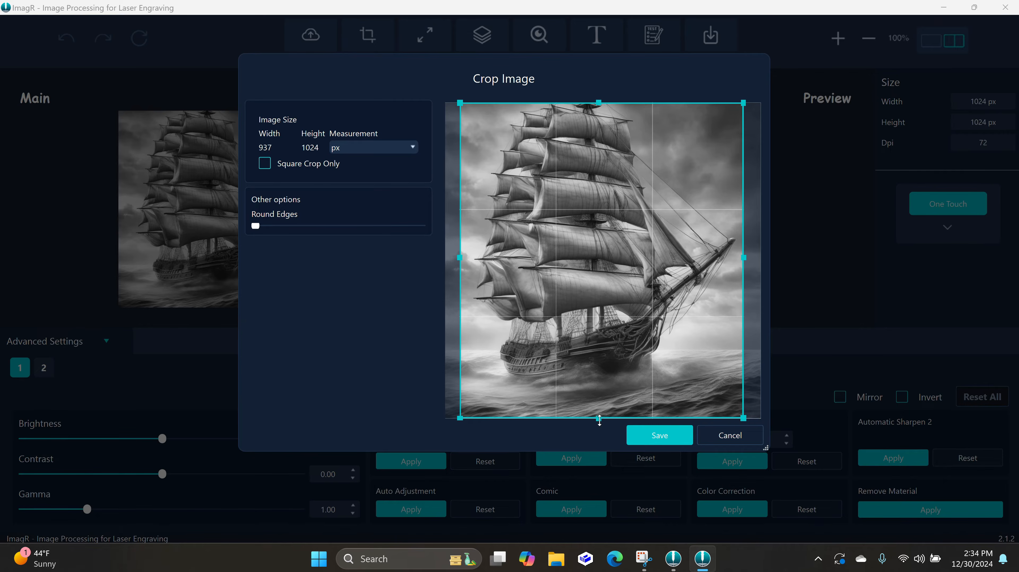
pyautogui.moveTo(600, 419); pyautogui.dragTo(600, 412)
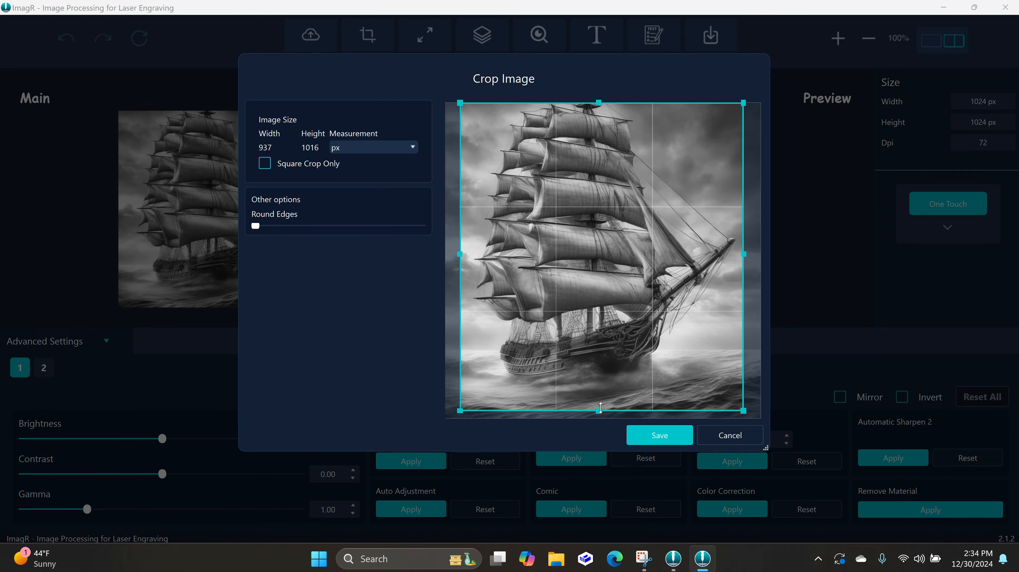
pyautogui.click(678, 442)
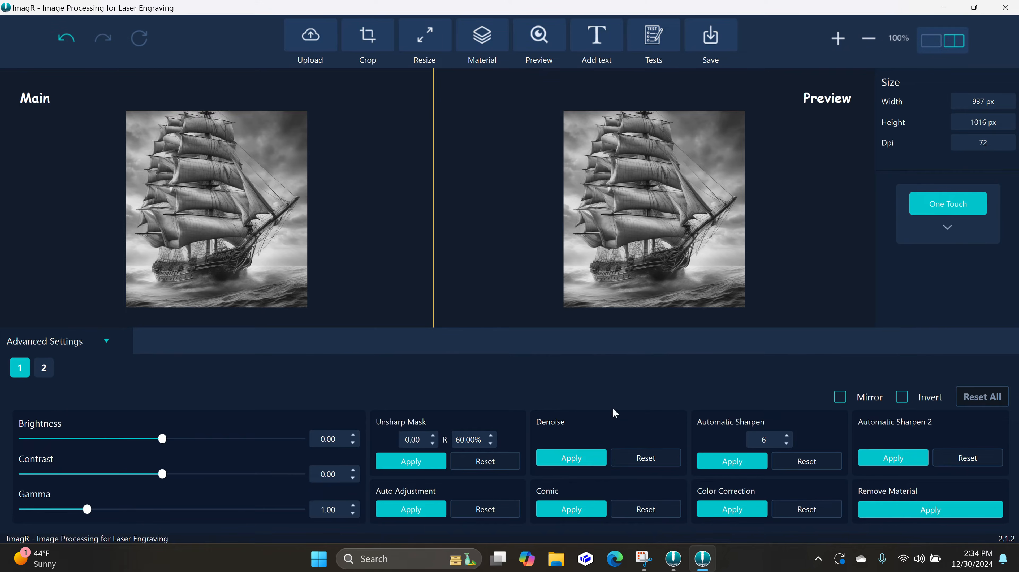
# Resize the ship image in inches to a width of 5 in at 318 DPI, keeping the aspect ratio fixed
pyautogui.click(413, 47)
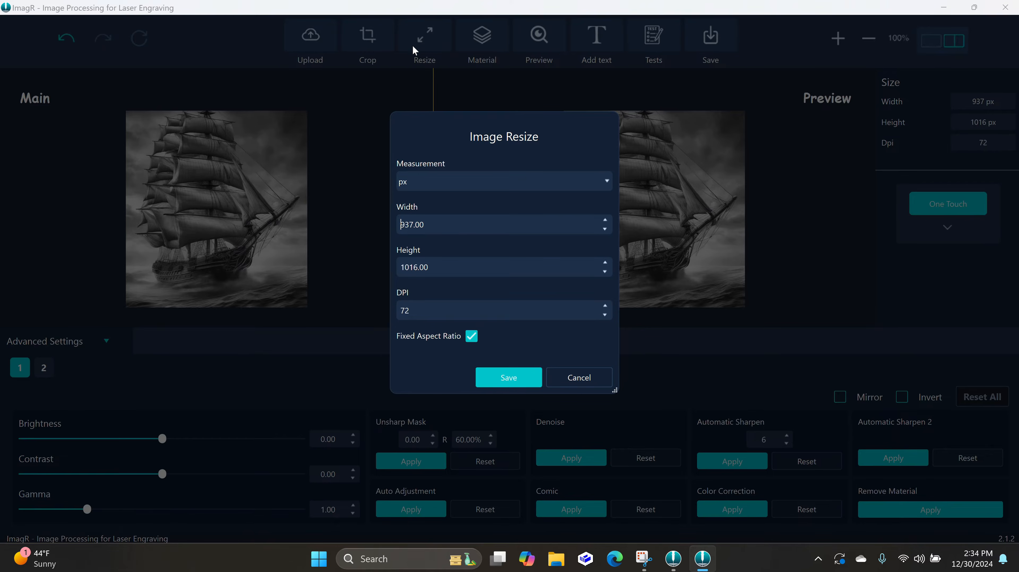
pyautogui.click(418, 188)
pyautogui.click(452, 221)
pyautogui.doubleClick(426, 224)
pyautogui.write('5')
pyautogui.click(429, 313)
pyautogui.press('BackSpace')
pyautogui.press('BackSpace')
pyautogui.write('31')
pyautogui.click(509, 378)
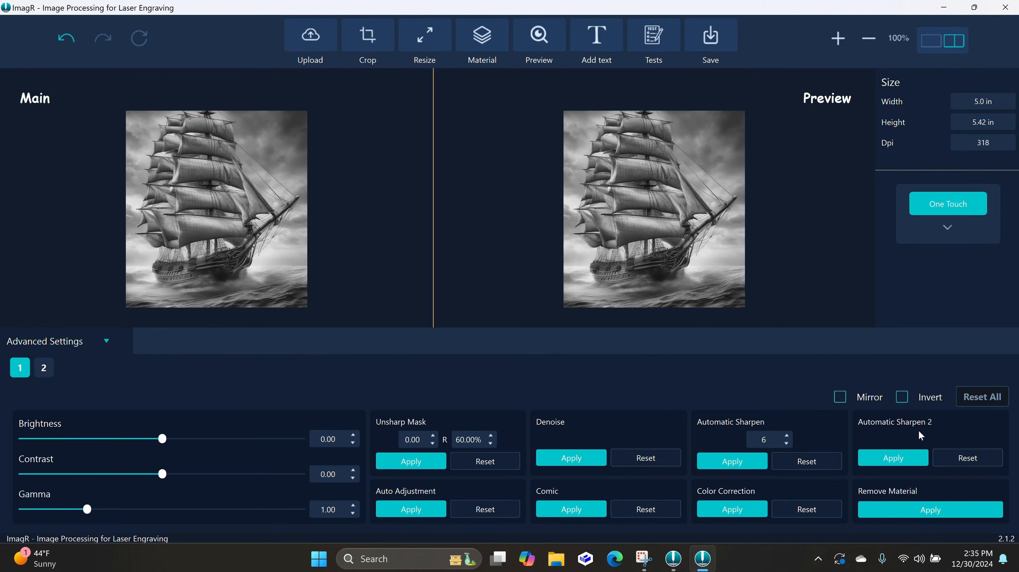
# Apply Automatic Sharpen 2 to the ship image and set its gamma to 1.40
pyautogui.click(893, 461)
pyautogui.click(351, 506)
pyautogui.click(352, 506)
pyautogui.click(352, 506)
pyautogui.click(519, 224)
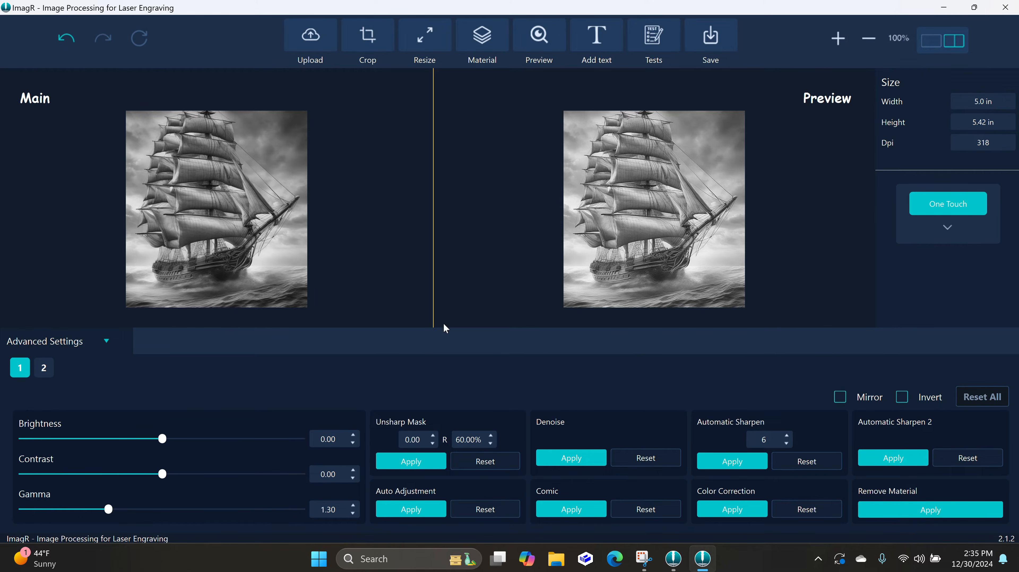
pyautogui.click(353, 506)
pyautogui.click(494, 246)
# Save the processed ship image as "sailing ship on the _1-318.jpg" in the imagr folder
pyautogui.click(716, 37)
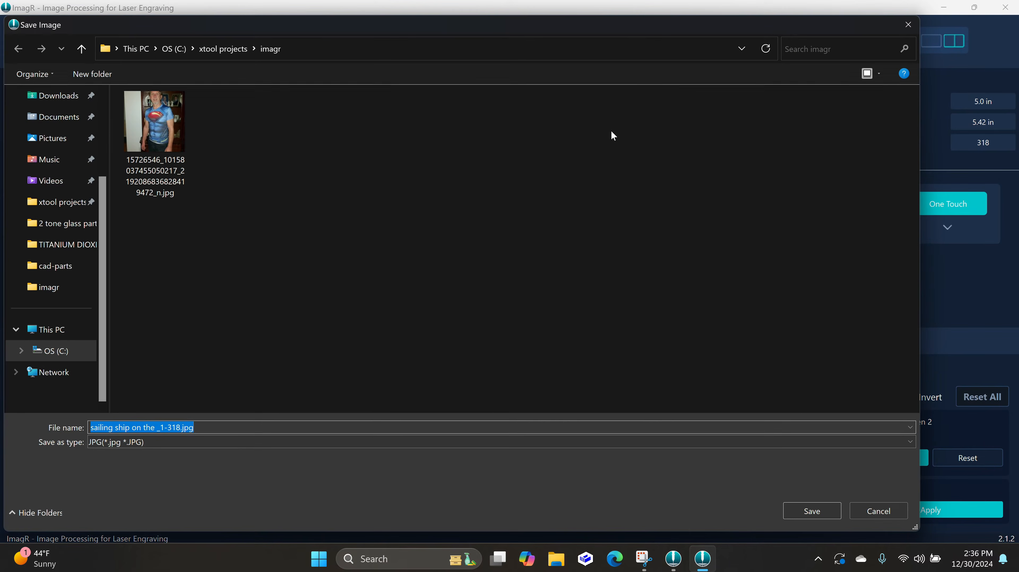
pyautogui.click(811, 510)
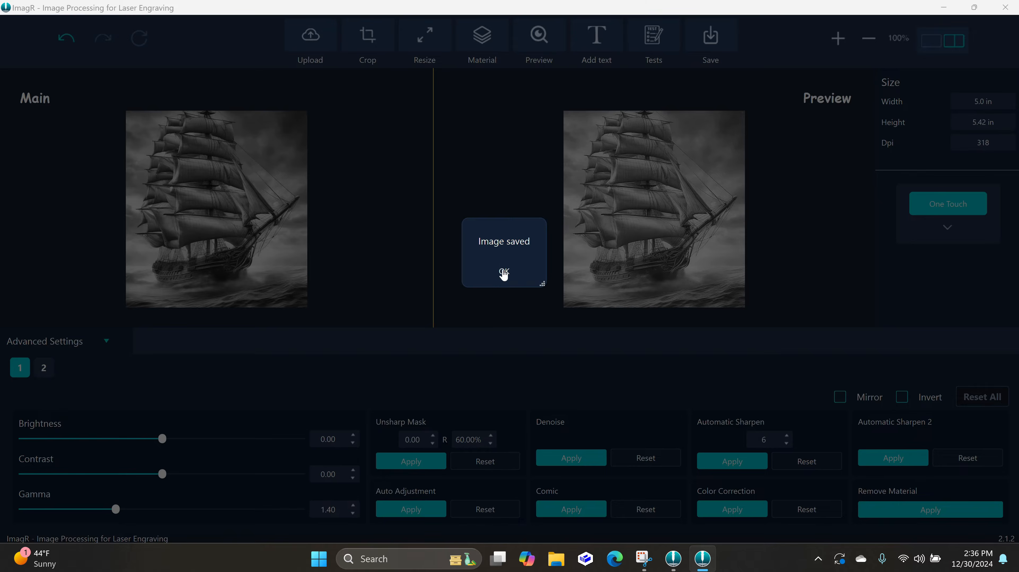
pyautogui.click(504, 273)
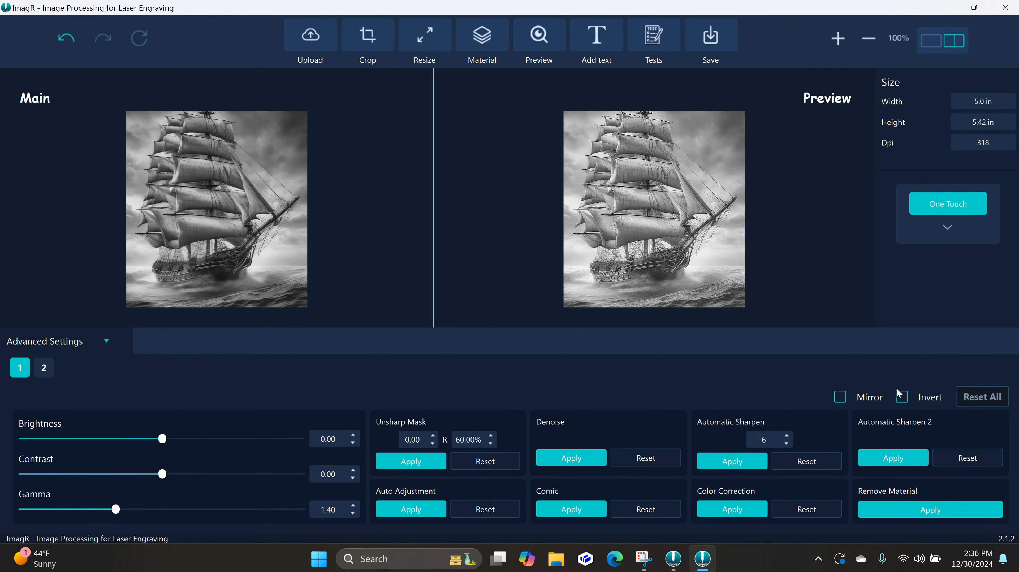
# Invert the ship image and save the negative as "sailing ship2 on the _1-318.jpg"
pyautogui.click(903, 398)
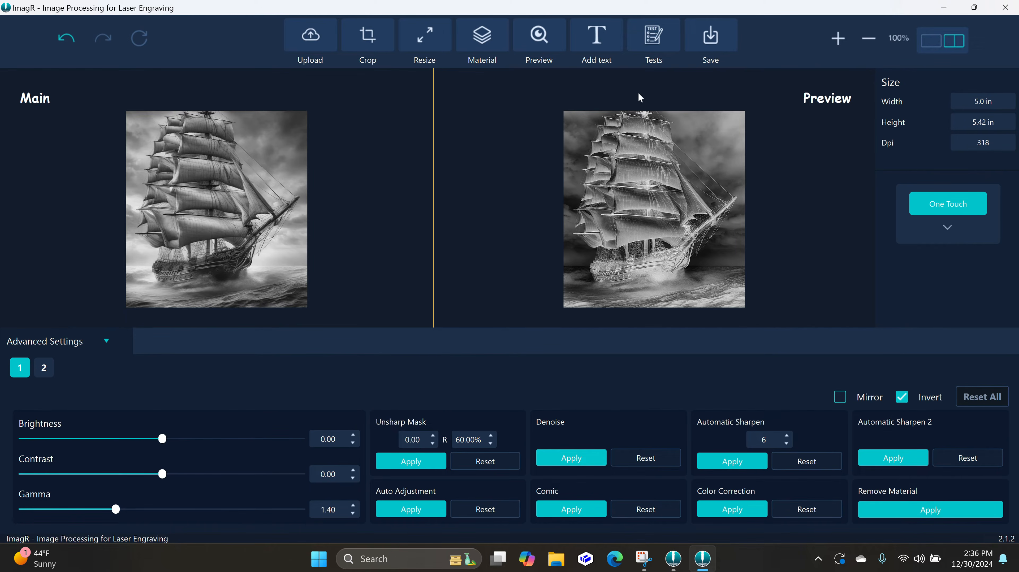
pyautogui.click(712, 35)
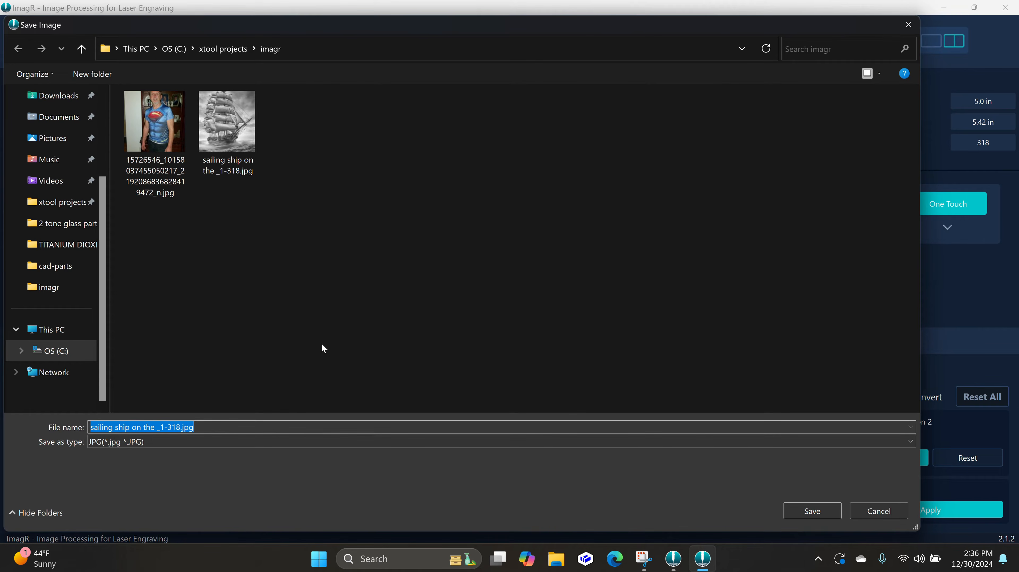
pyautogui.click(128, 428)
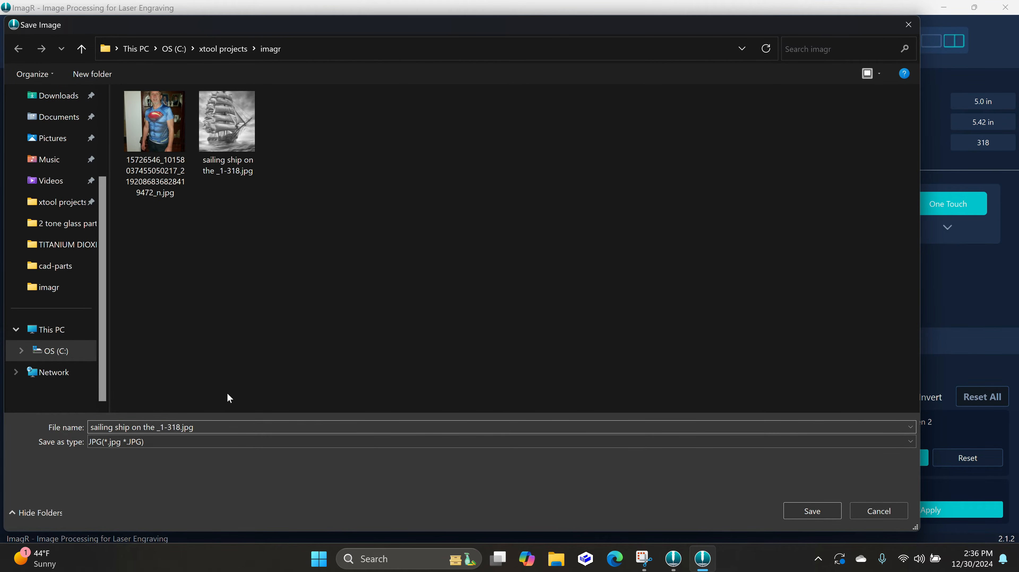
pyautogui.write('2')
pyautogui.click(800, 514)
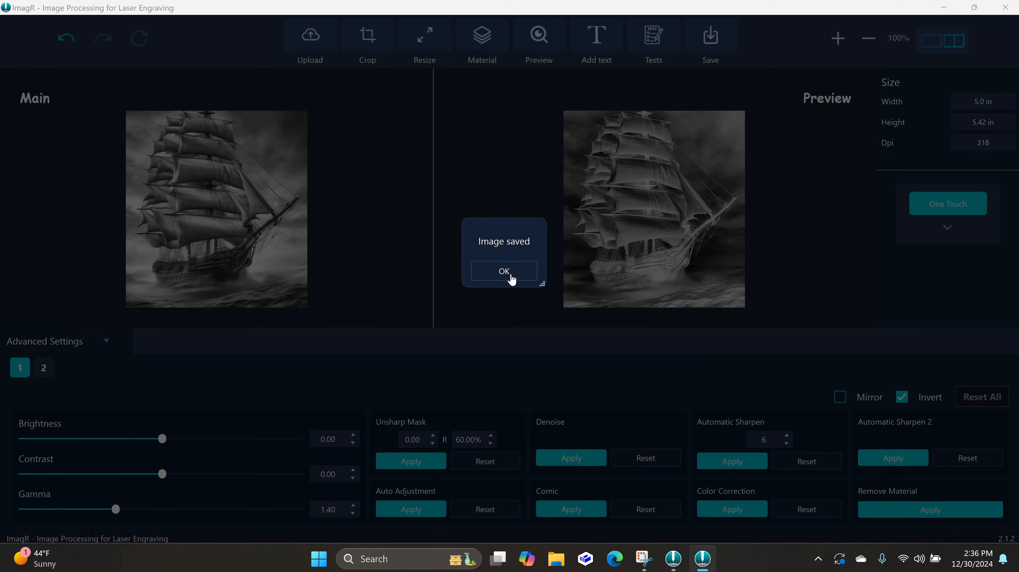
pyautogui.click(505, 272)
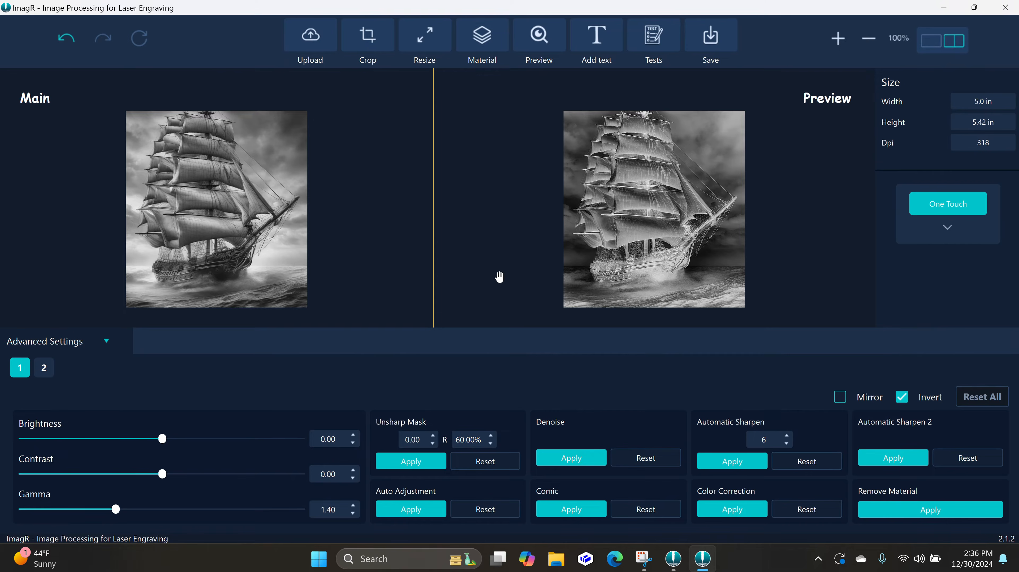
# Import the photo of the man in the Superman shirt from the imagr folder as grayscale
pyautogui.click(315, 50)
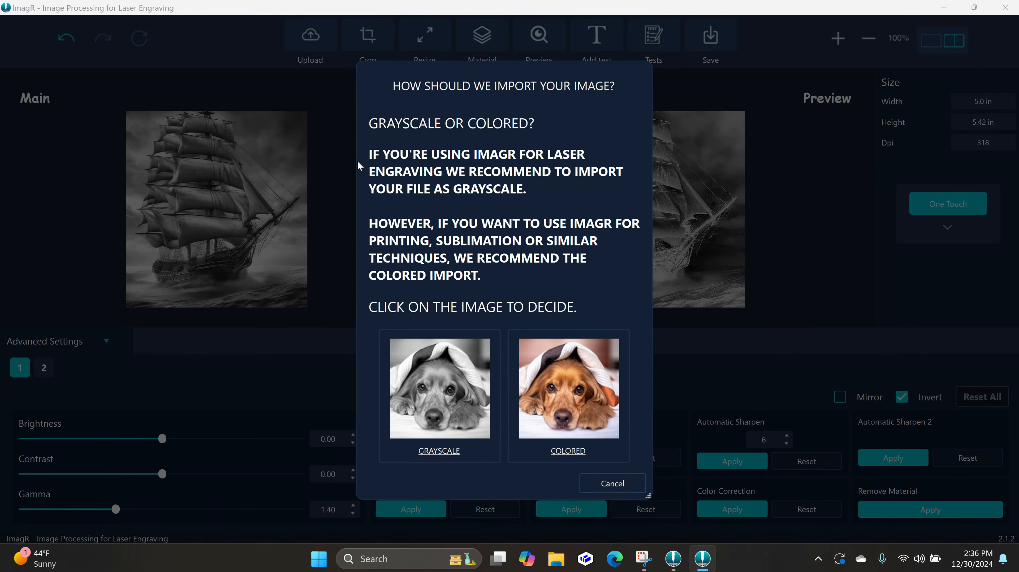
pyautogui.click(442, 389)
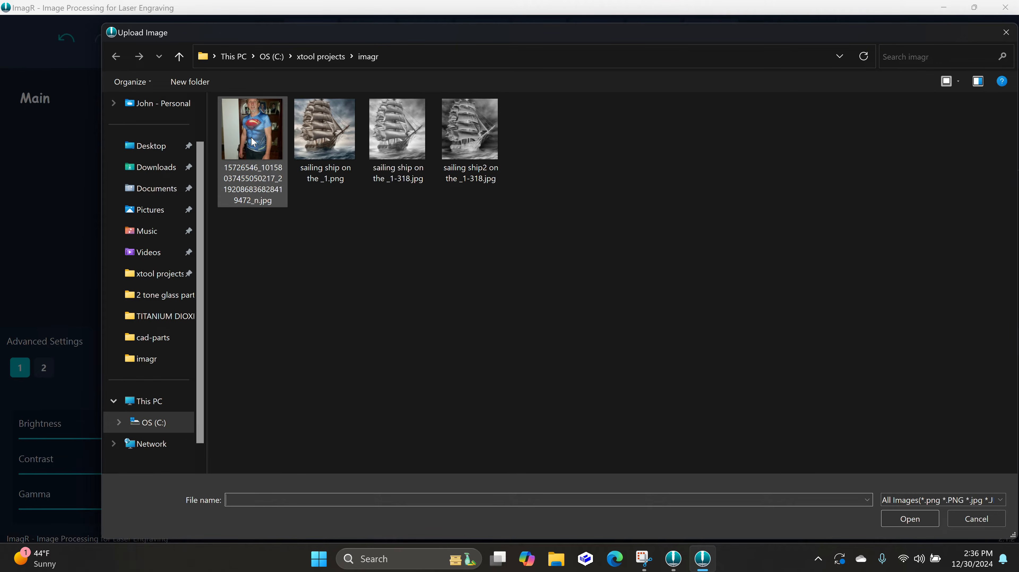
pyautogui.click(257, 189)
pyautogui.click(899, 517)
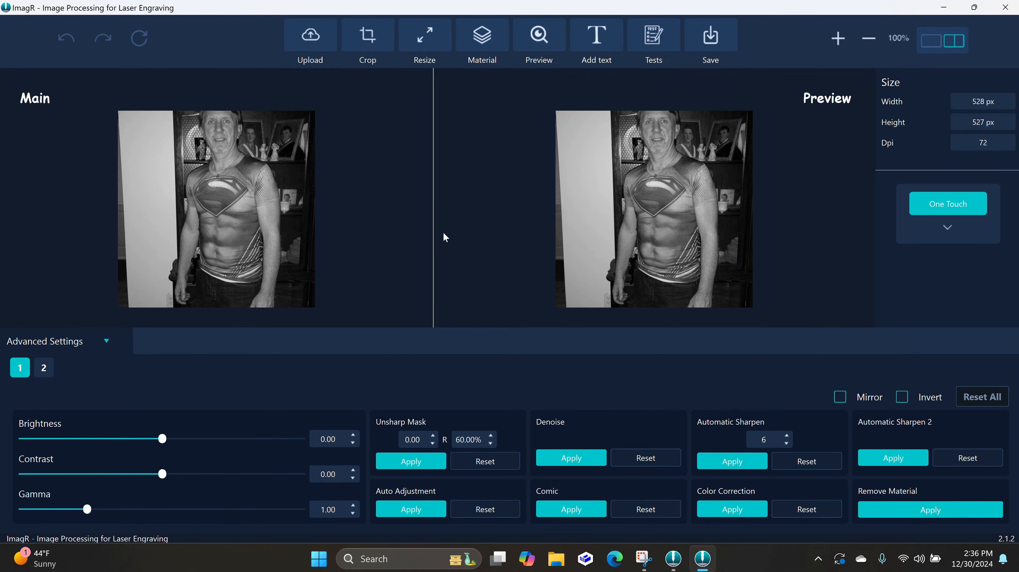
# Crop the portrait's sides and lower part to about 383 × 415 px around the upper body and save the crop
pyautogui.click(373, 42)
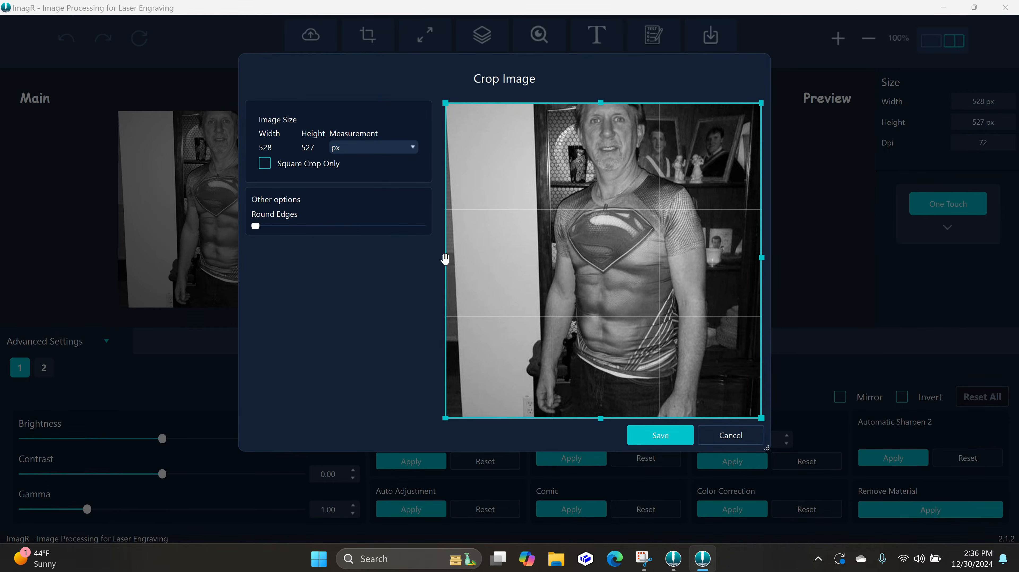
pyautogui.moveTo(446, 257); pyautogui.dragTo(509, 258)
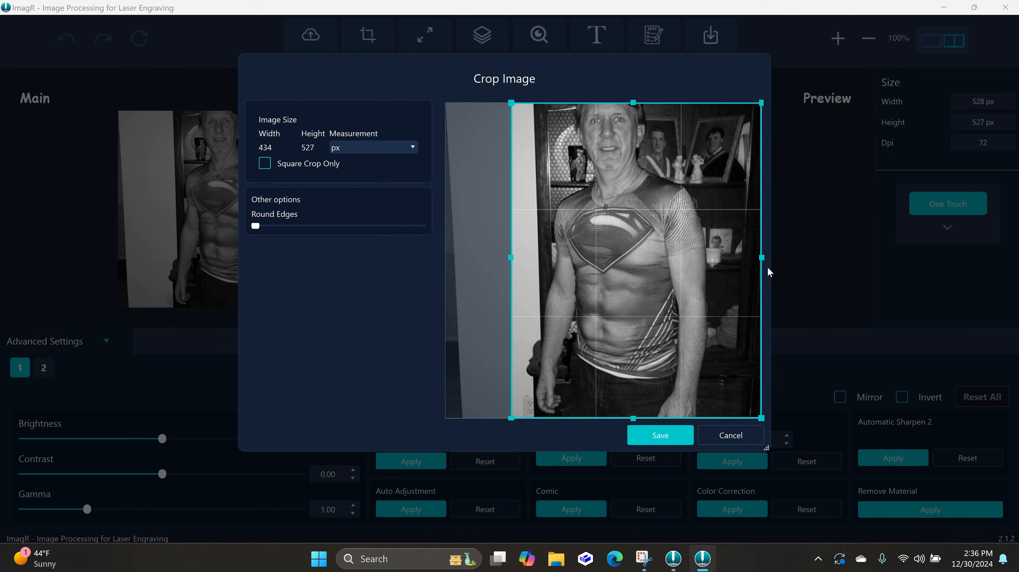
pyautogui.moveTo(761, 259); pyautogui.dragTo(731, 261)
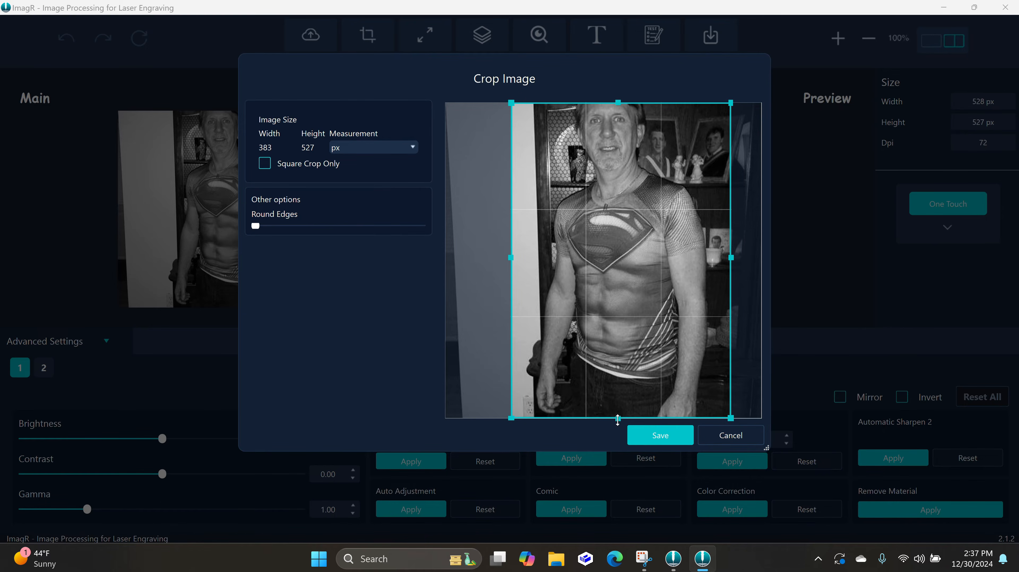
pyautogui.moveTo(618, 420); pyautogui.dragTo(622, 343)
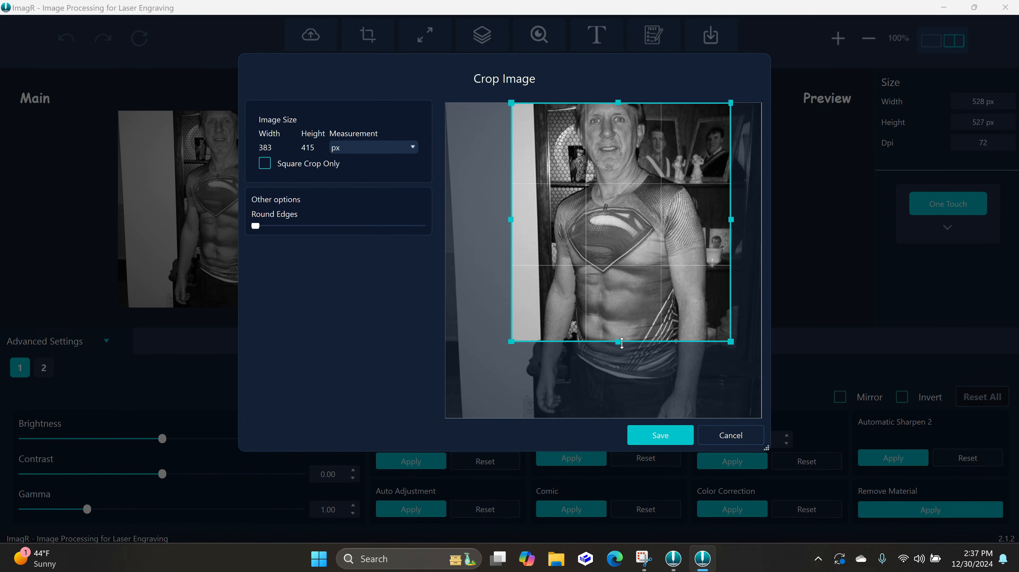
pyautogui.click(657, 437)
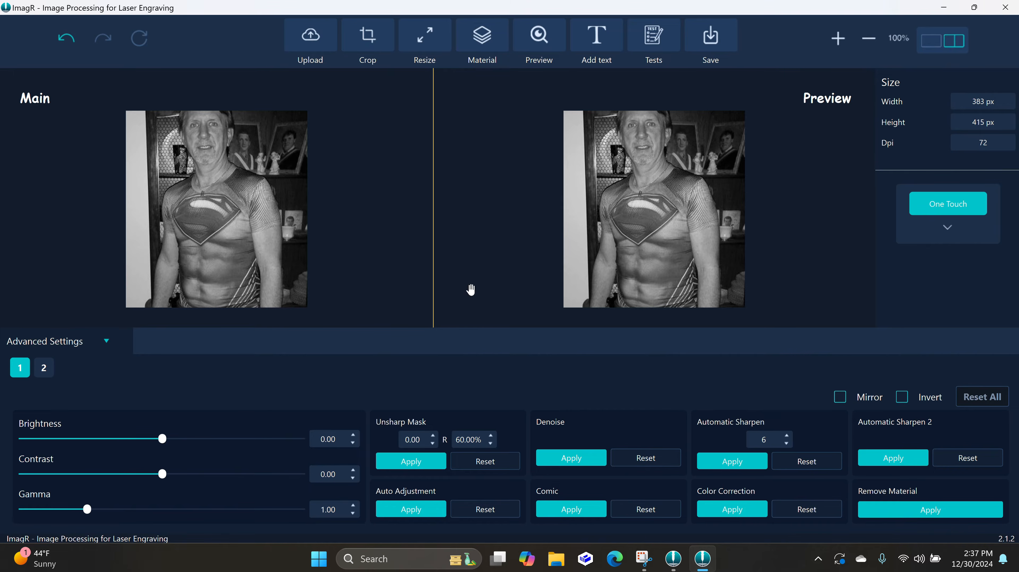
# Resize the portrait in inches to a height of 5 in with the aspect ratio fixed
pyautogui.click(417, 46)
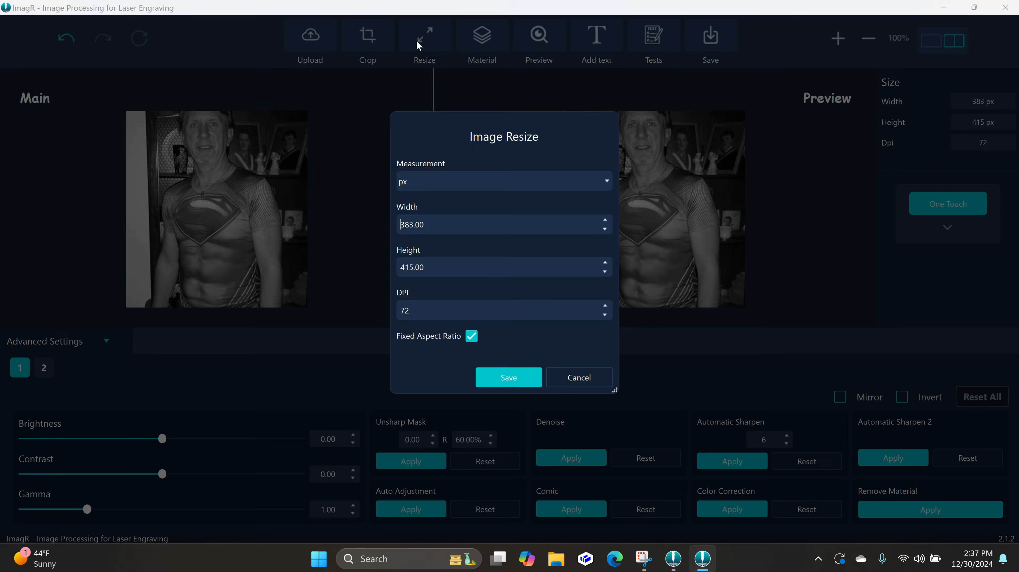
pyautogui.click(421, 183)
pyautogui.click(422, 225)
pyautogui.moveTo(426, 268); pyautogui.dragTo(391, 273)
pyautogui.write('6')
pyautogui.click(457, 314)
pyautogui.moveTo(425, 271); pyautogui.dragTo(393, 270)
pyautogui.write('5')
pyautogui.press('Return')
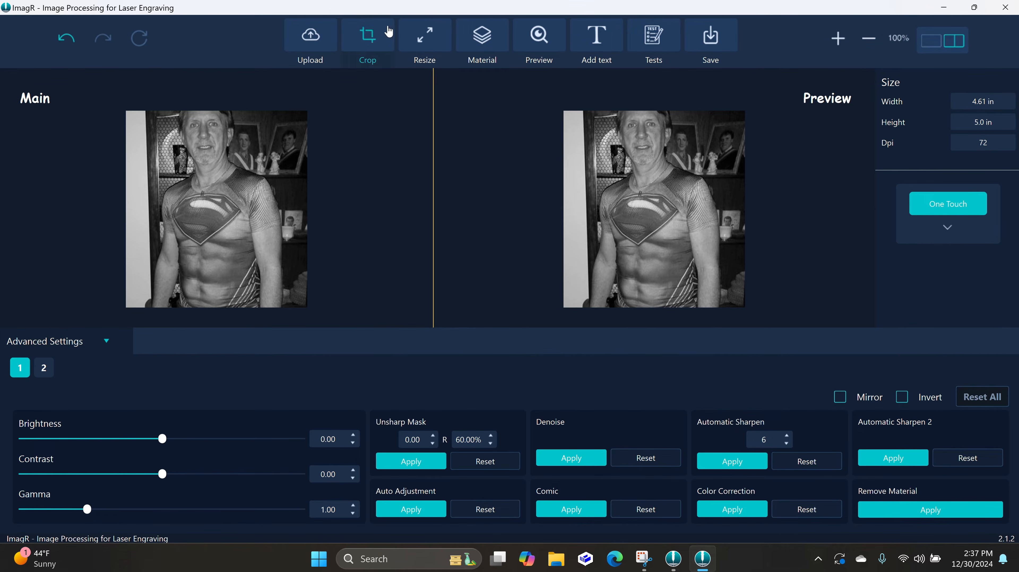
# Resize the portrait in inches to a height of 6 in at 318 DPI, keeping the aspect ratio fixed
pyautogui.click(413, 43)
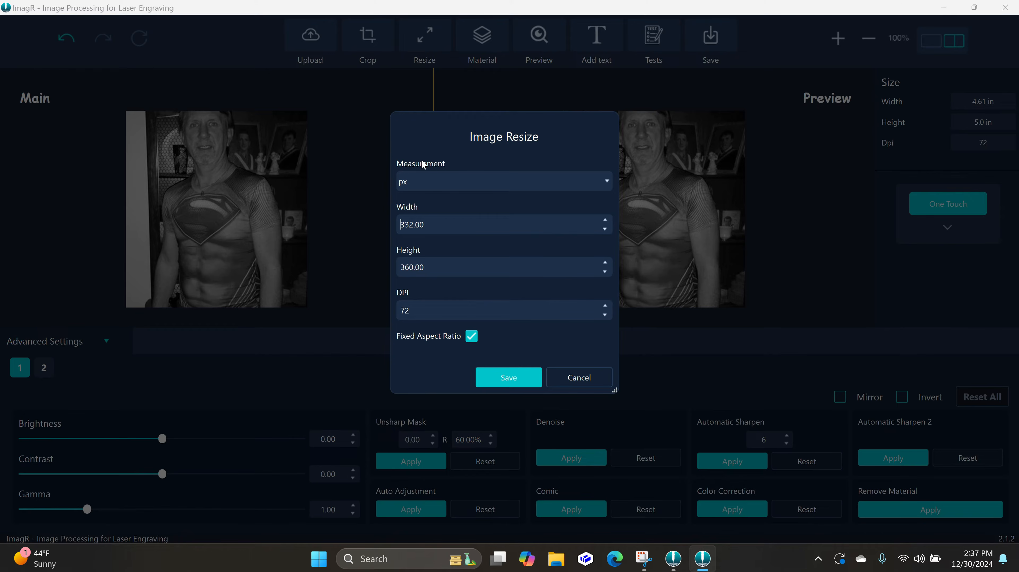
pyautogui.click(424, 186)
pyautogui.click(426, 221)
pyautogui.moveTo(426, 268); pyautogui.dragTo(399, 268)
pyautogui.write('6')
pyautogui.click(446, 312)
pyautogui.moveTo(429, 312); pyautogui.dragTo(395, 310)
pyautogui.write('318')
pyautogui.click(508, 379)
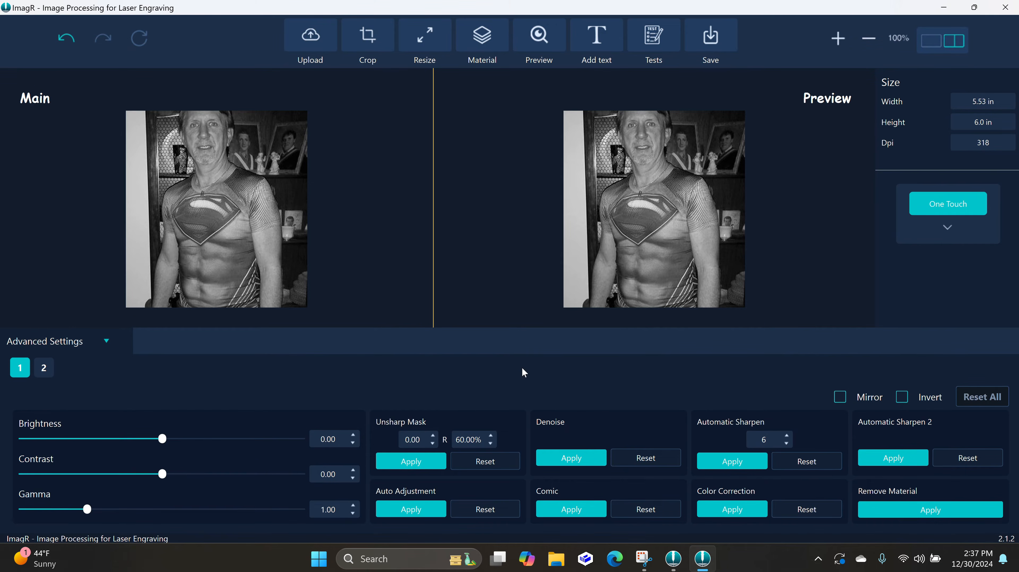
# Apply Automatic Sharpen 2 to the portrait and set its gamma to 1.40
pyautogui.click(888, 461)
pyautogui.click(353, 505)
pyautogui.click(352, 505)
pyautogui.click(352, 506)
pyautogui.click(352, 505)
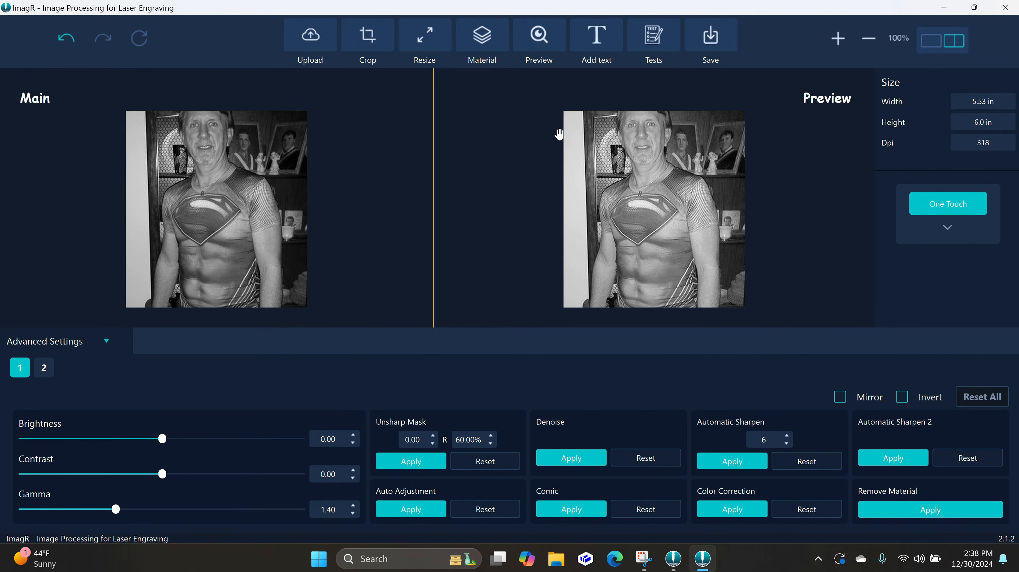
# Save the processed portrait as a JPG in the imagr folder under the suggested file name
pyautogui.click(718, 46)
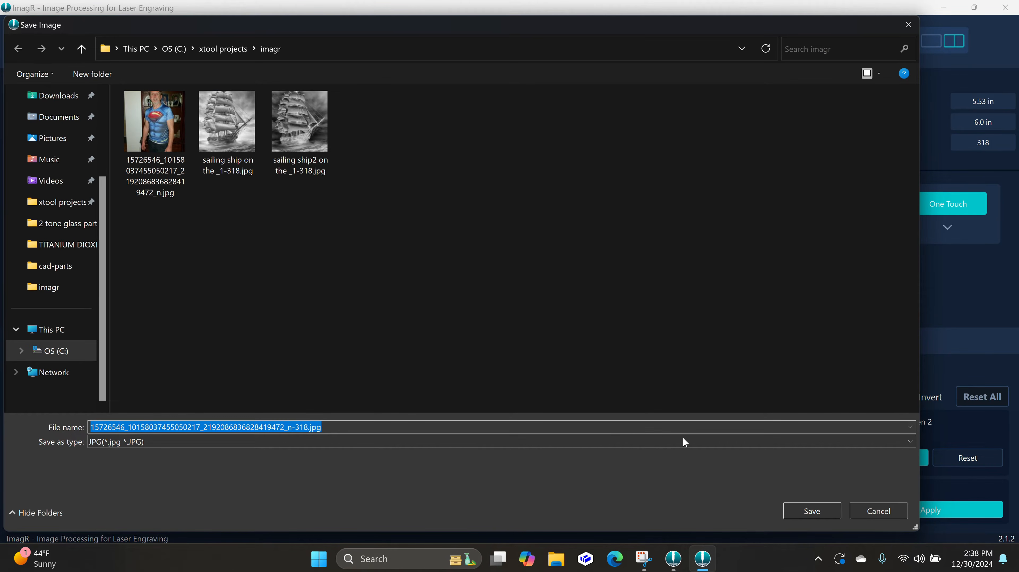
pyautogui.click(793, 506)
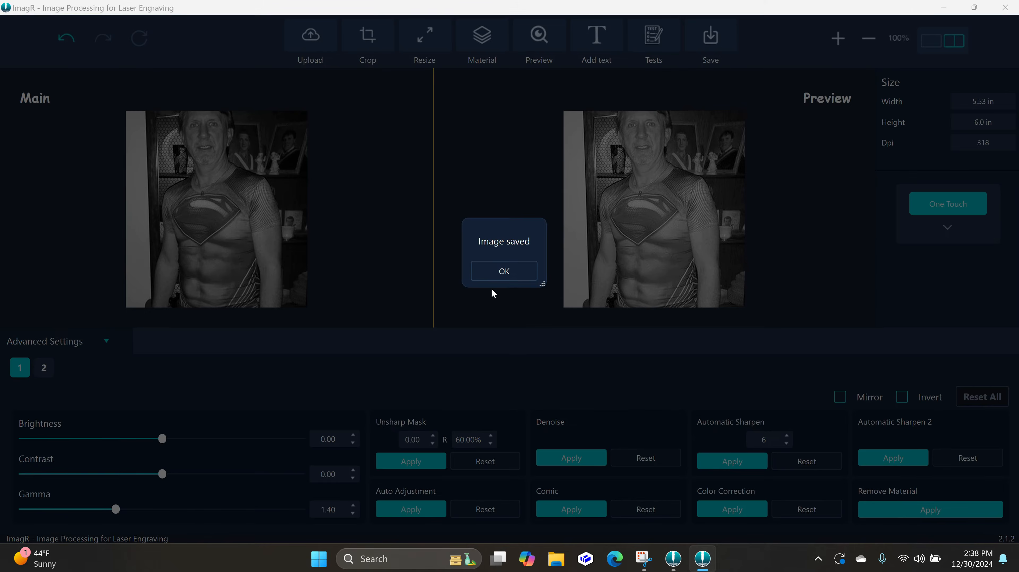
pyautogui.click(490, 275)
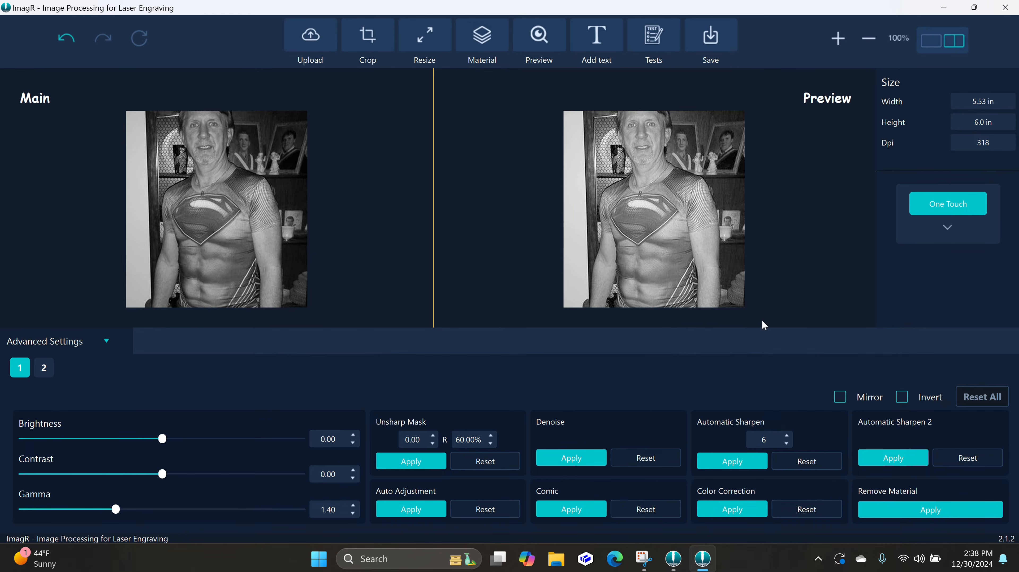
# Invert the portrait and save it as a JPG in the imagr folder, adding "i" before "-318" in the suggested file name
pyautogui.click(904, 401)
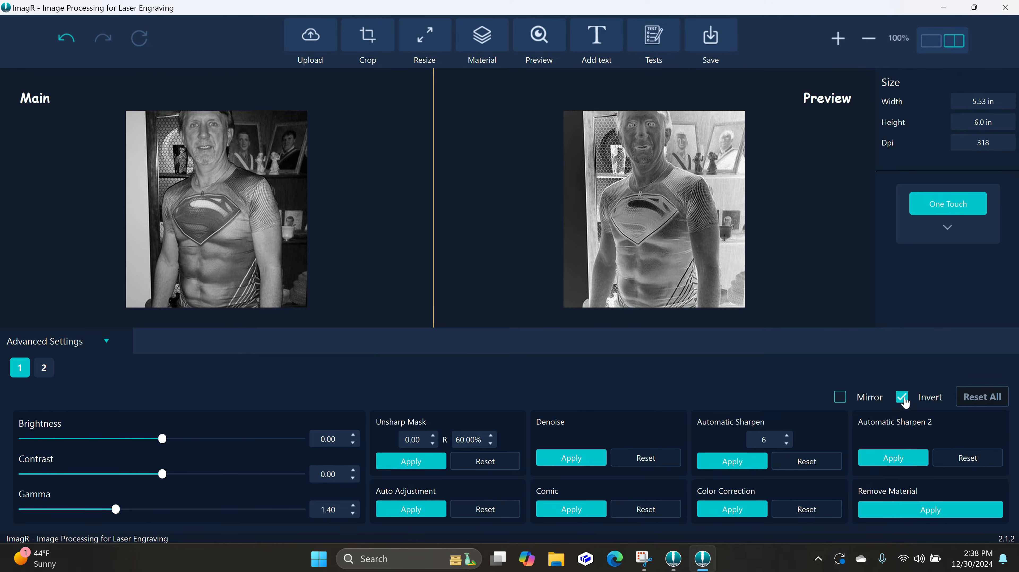
pyautogui.click(721, 43)
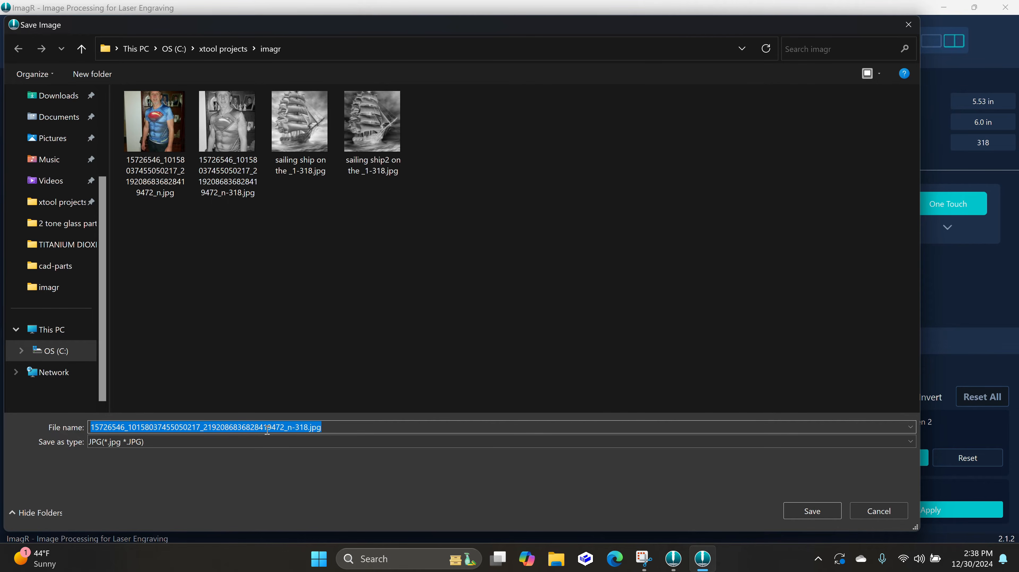
pyautogui.click(293, 429)
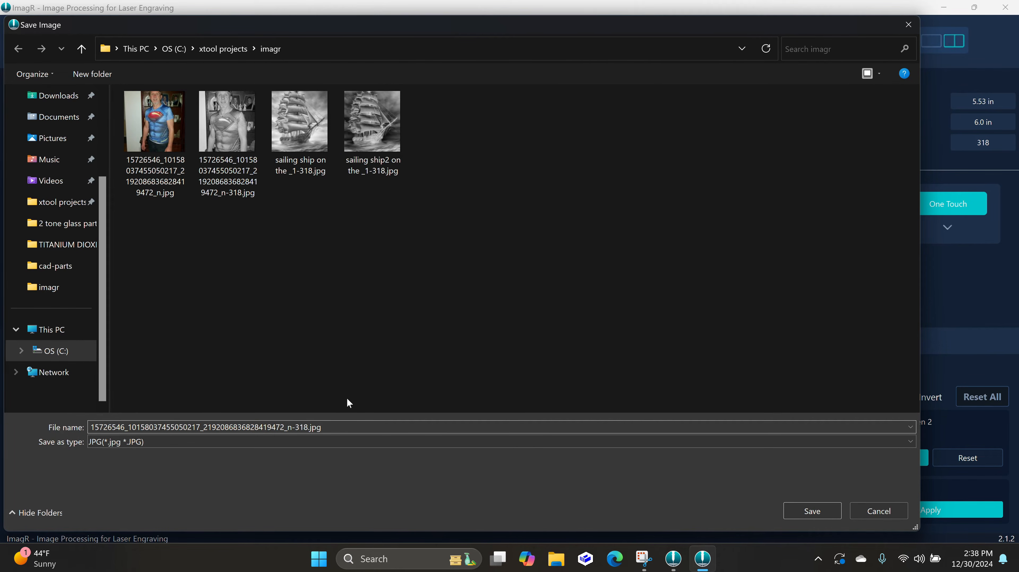
pyautogui.write('i')
pyautogui.click(810, 511)
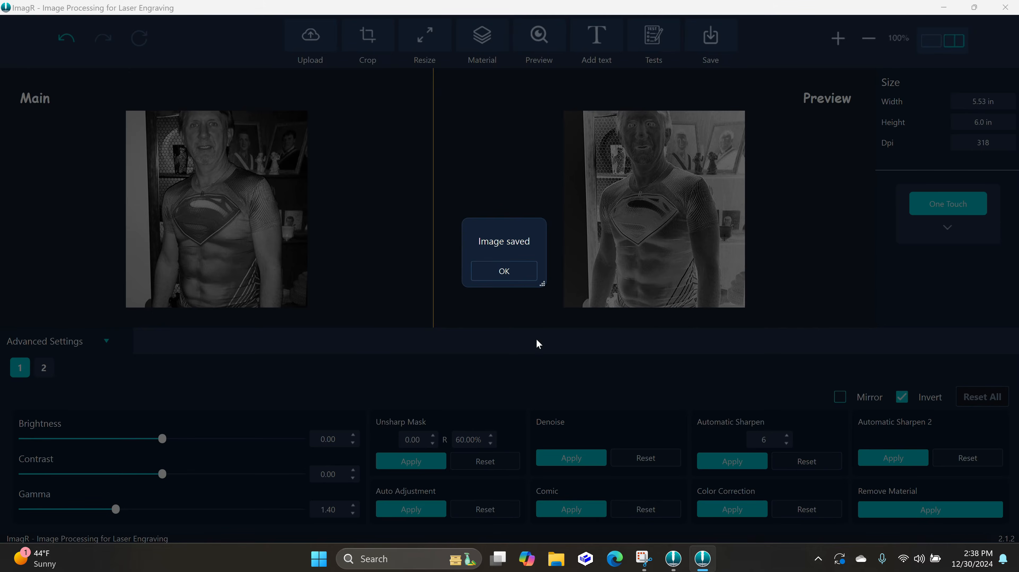
pyautogui.click(505, 272)
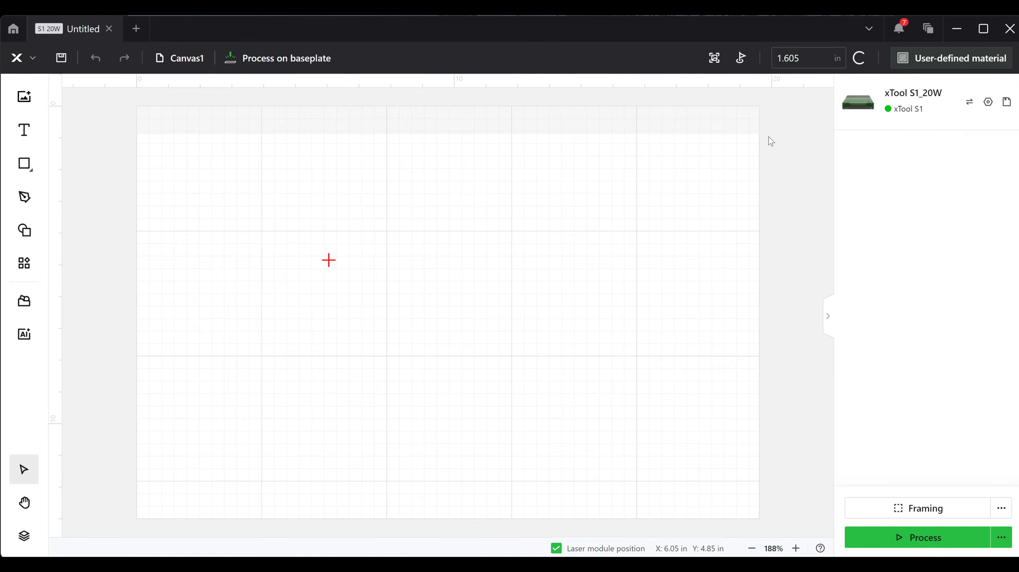
# Switch to xTool Creative Space and mark two separate rectangular processing areas on the baseplate
pyautogui.click(769, 138)
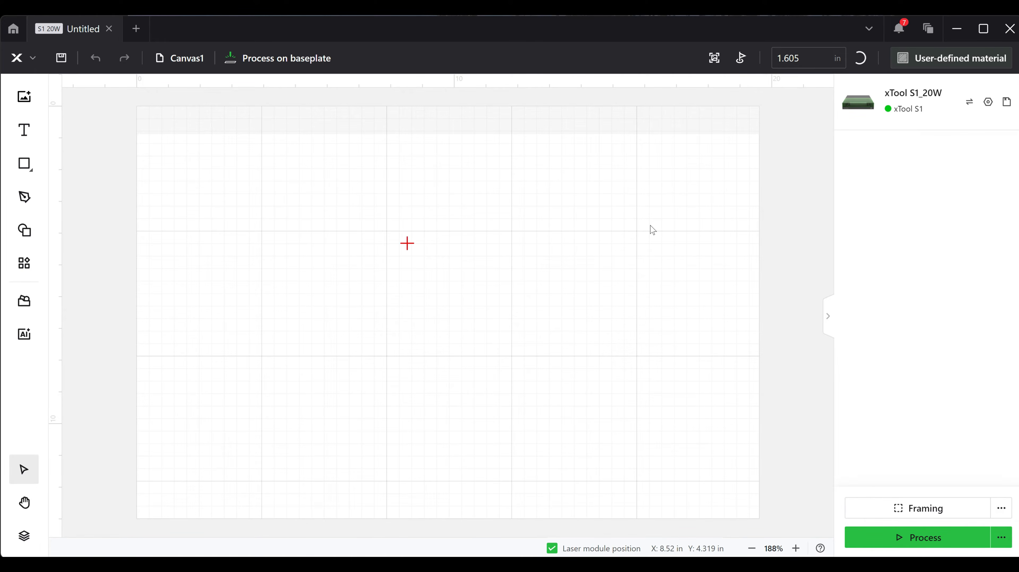
pyautogui.click(746, 65)
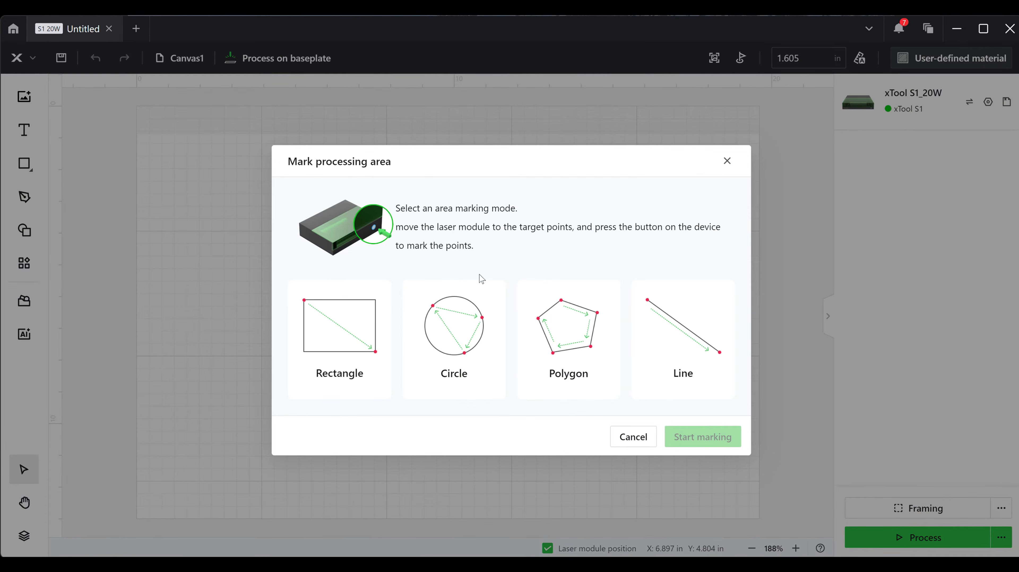
pyautogui.click(387, 327)
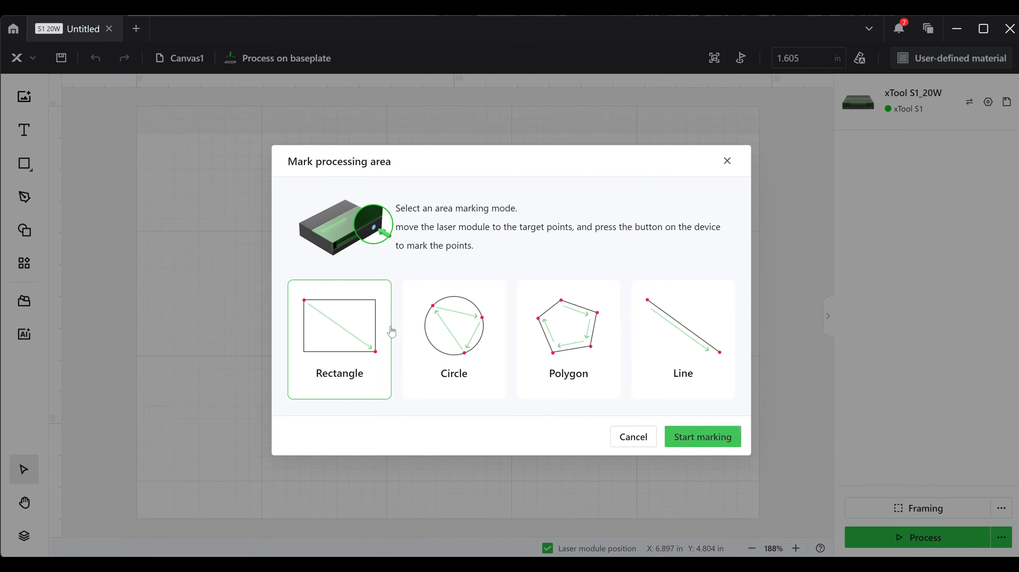
pyautogui.click(683, 438)
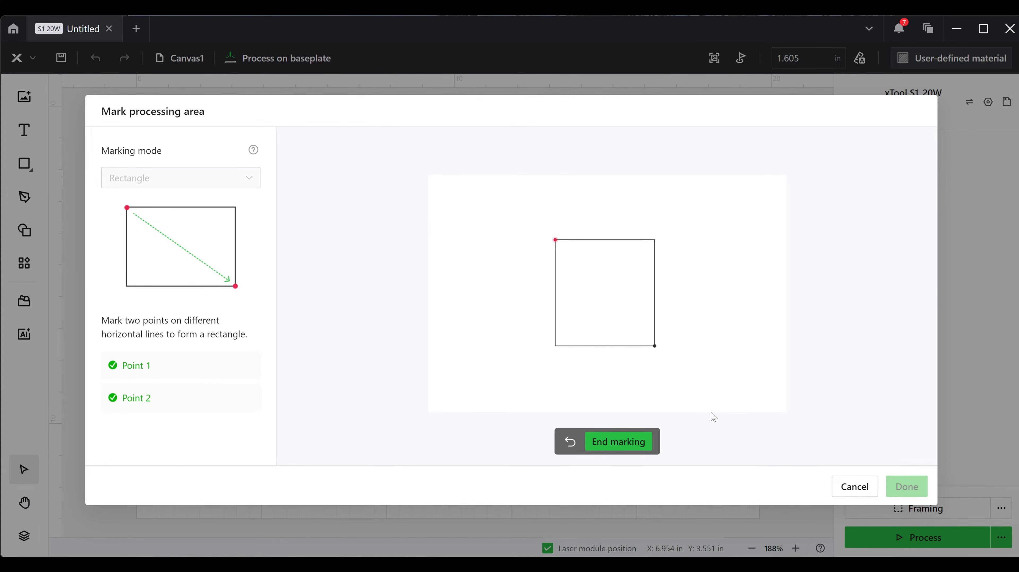
pyautogui.click(643, 449)
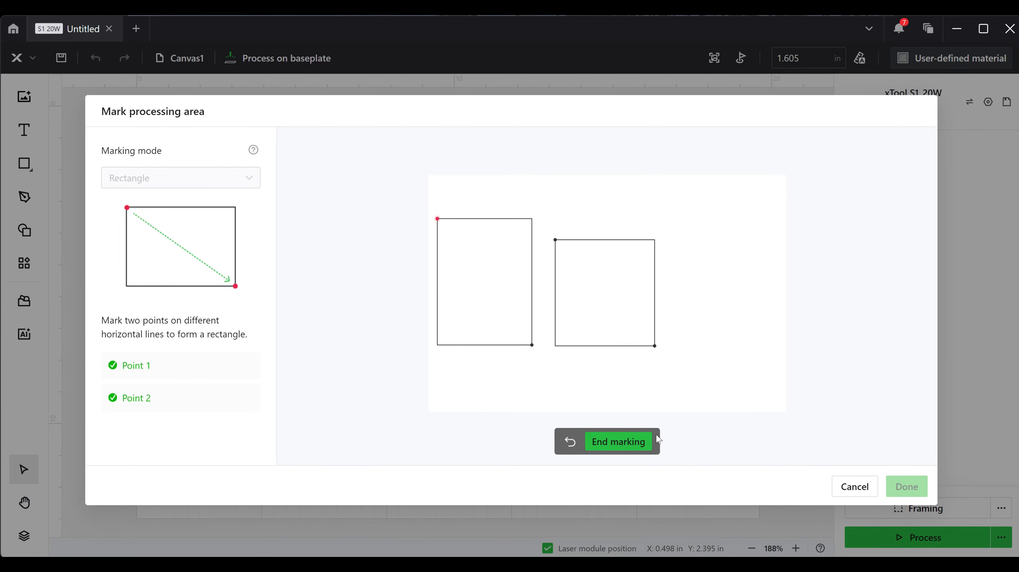
pyautogui.click(619, 442)
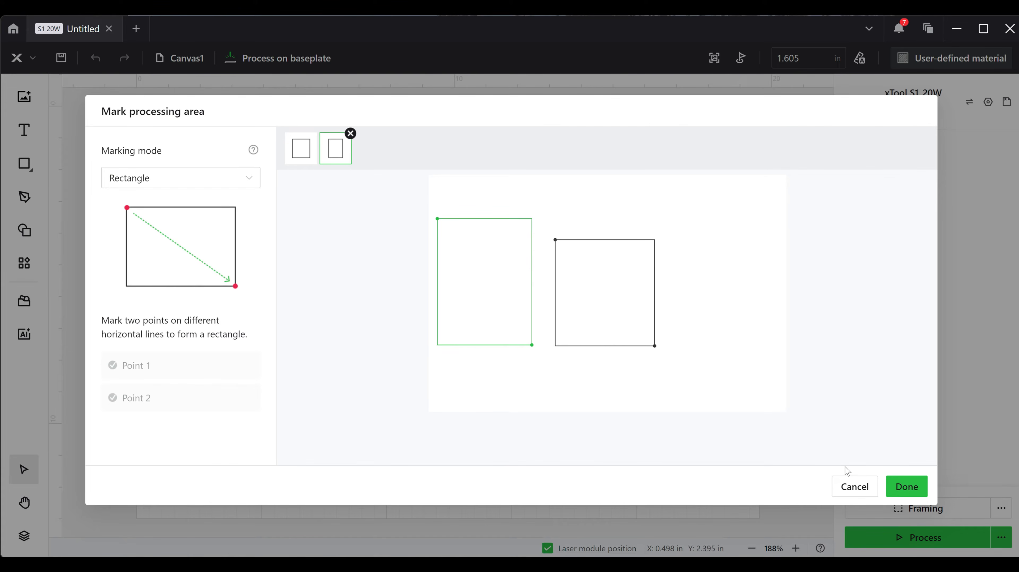
pyautogui.click(895, 491)
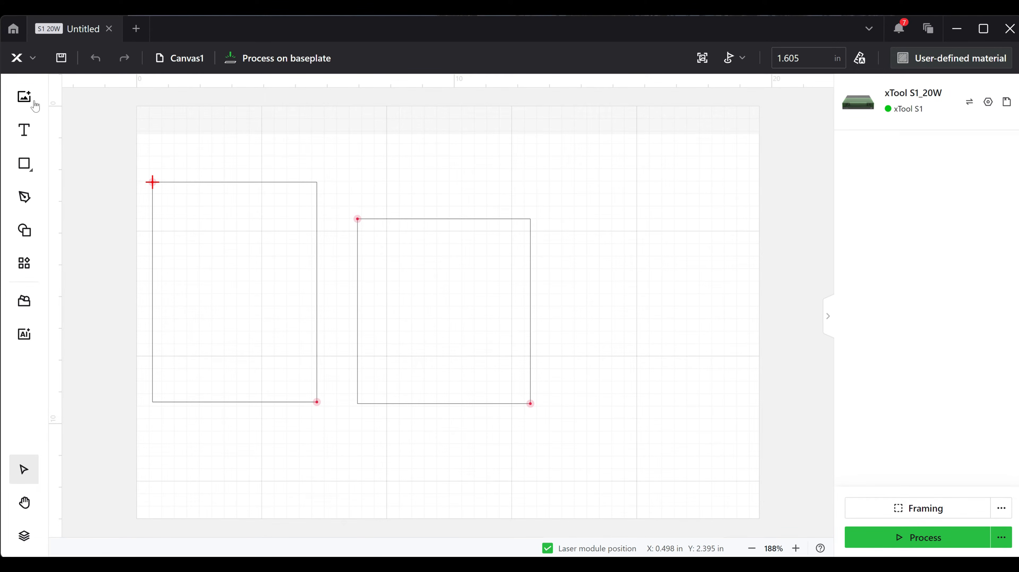
# Import "sailing ship2 on the _1-318.jpg" from the imagr folder and place it inside the second marked rectangle, at about X 7.175, Y 3.742 in
pyautogui.click(25, 97)
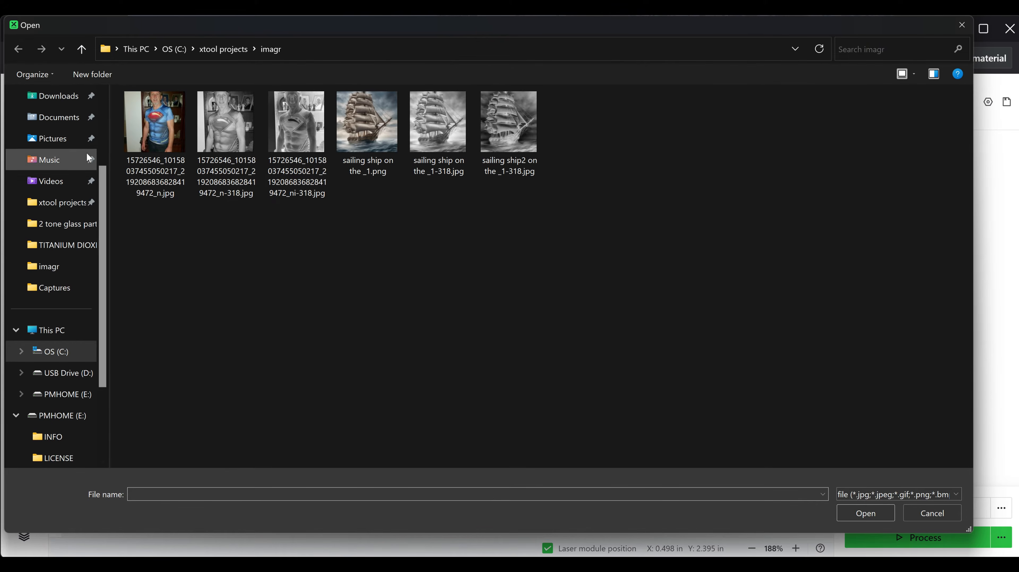
pyautogui.click(505, 150)
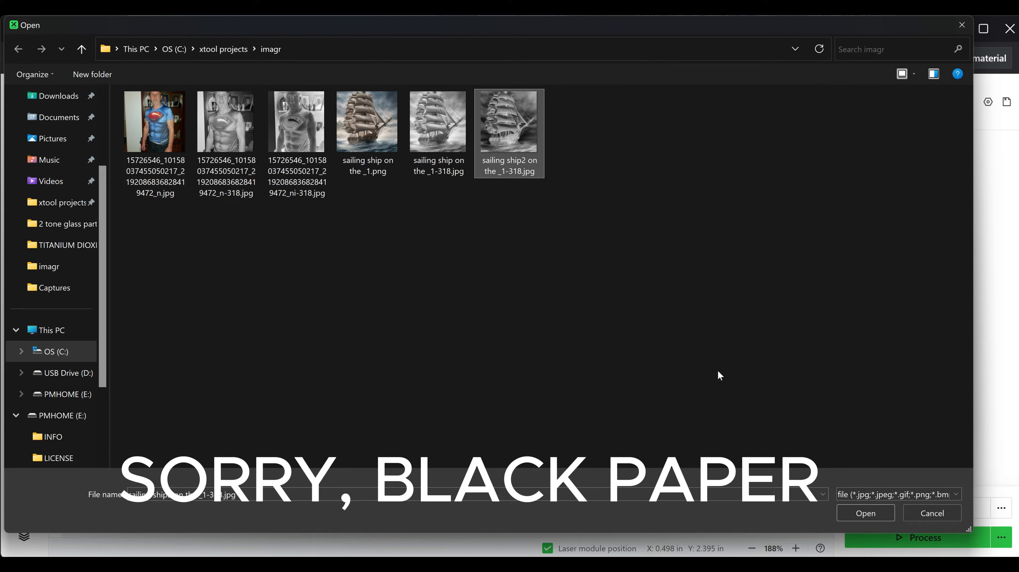
pyautogui.click(852, 506)
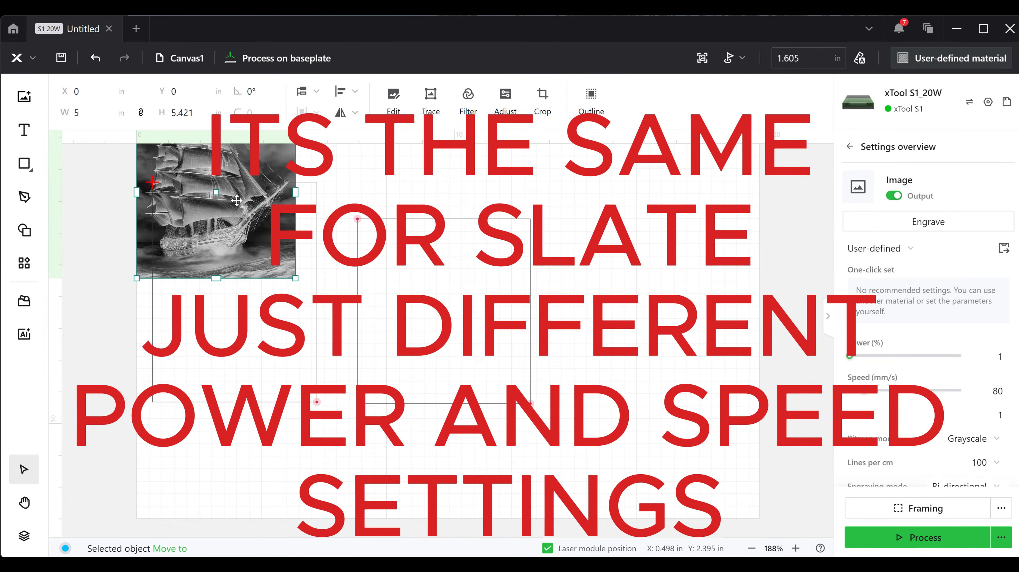
pyautogui.moveTo(228, 196); pyautogui.dragTo(448, 311)
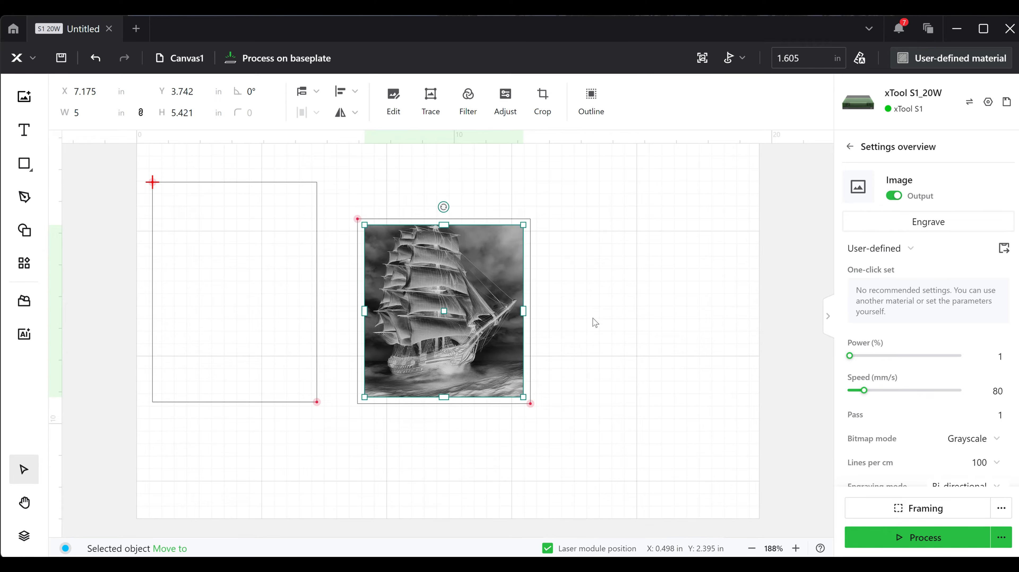
pyautogui.click(588, 309)
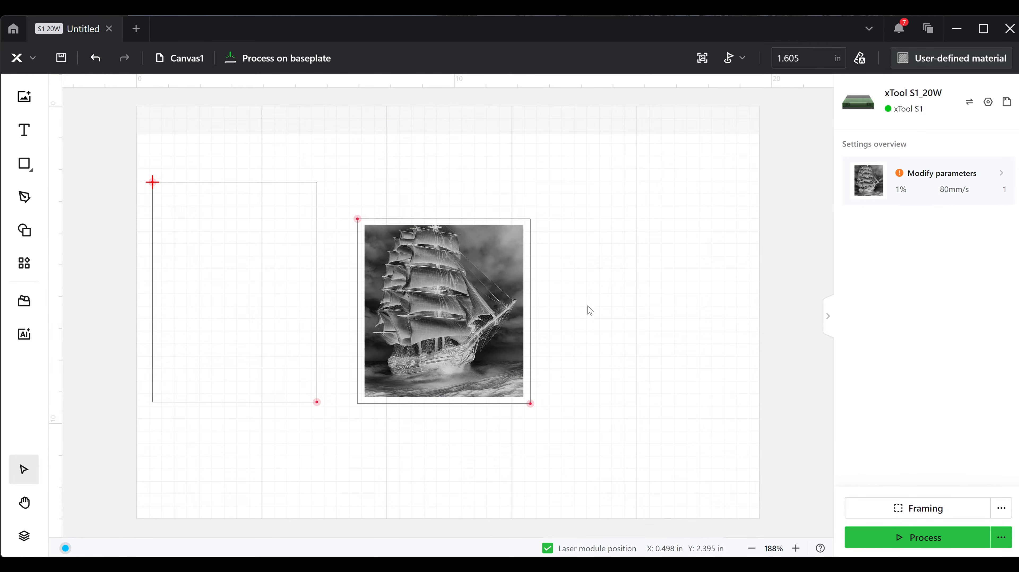
# Import the inverted portrait JPG, shrink it proportionally to about 4.95 × 5.37 in, and place it inside the empty marked rectangle
pyautogui.click(29, 105)
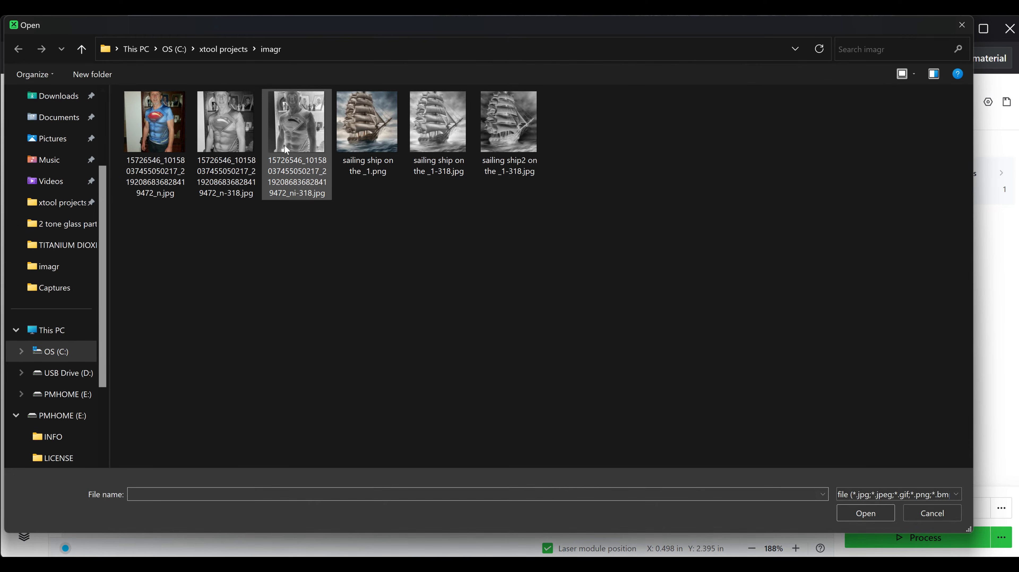
pyautogui.click(299, 143)
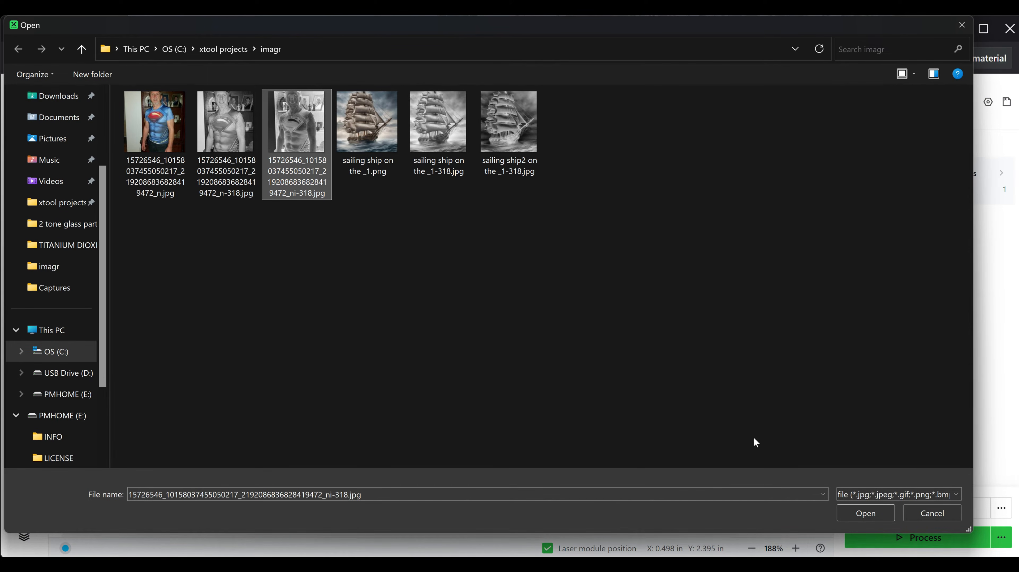
pyautogui.click(851, 506)
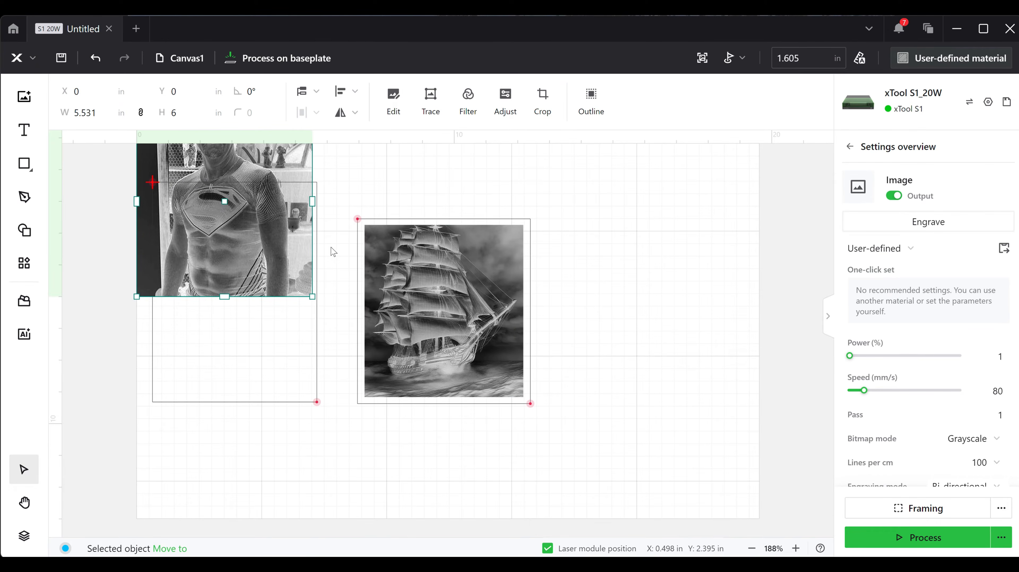
pyautogui.moveTo(229, 204); pyautogui.dragTo(241, 314)
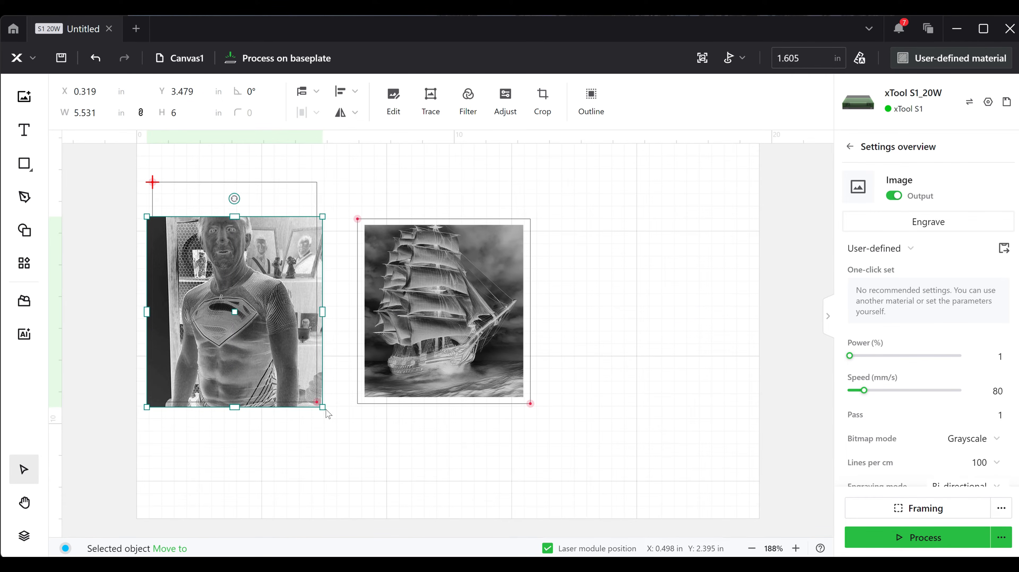
pyautogui.moveTo(322, 408); pyautogui.dragTo(304, 387)
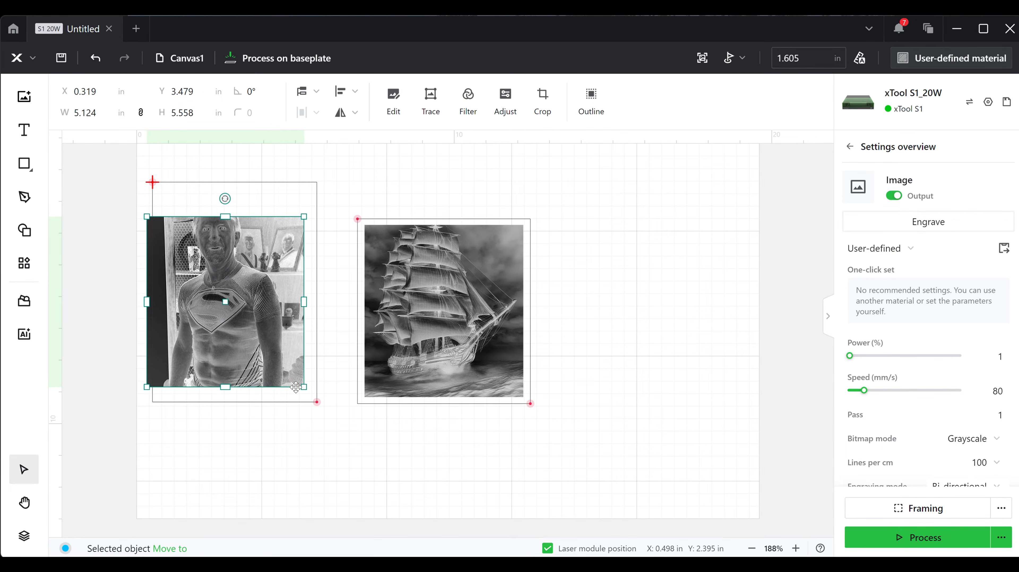
pyautogui.moveTo(222, 295); pyautogui.dragTo(235, 292)
pyautogui.click(617, 335)
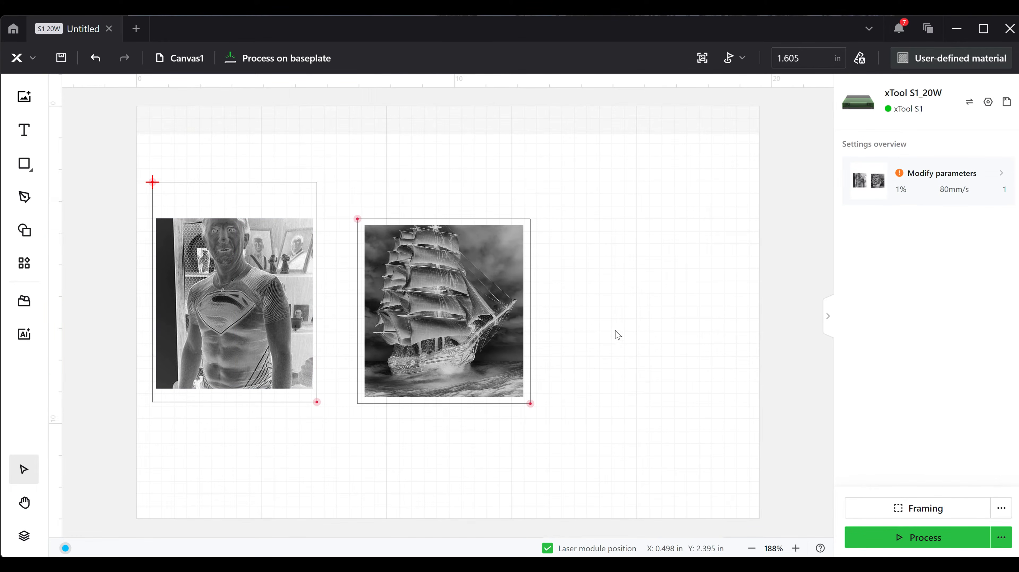
# Apply the paper-high def engraving preset to the ship image and set its lines per cm to 160
pyautogui.click(501, 279)
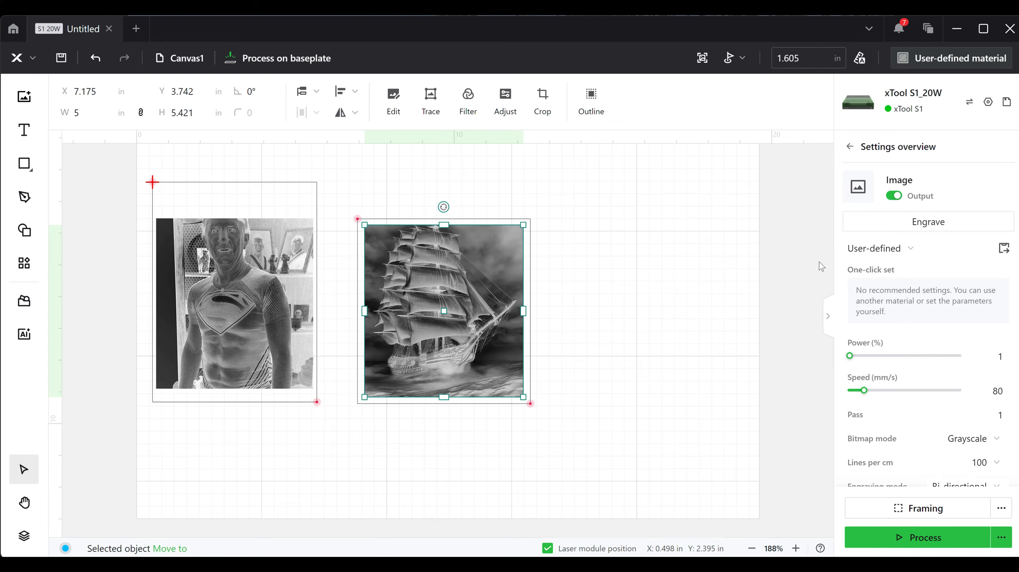
pyautogui.click(853, 252)
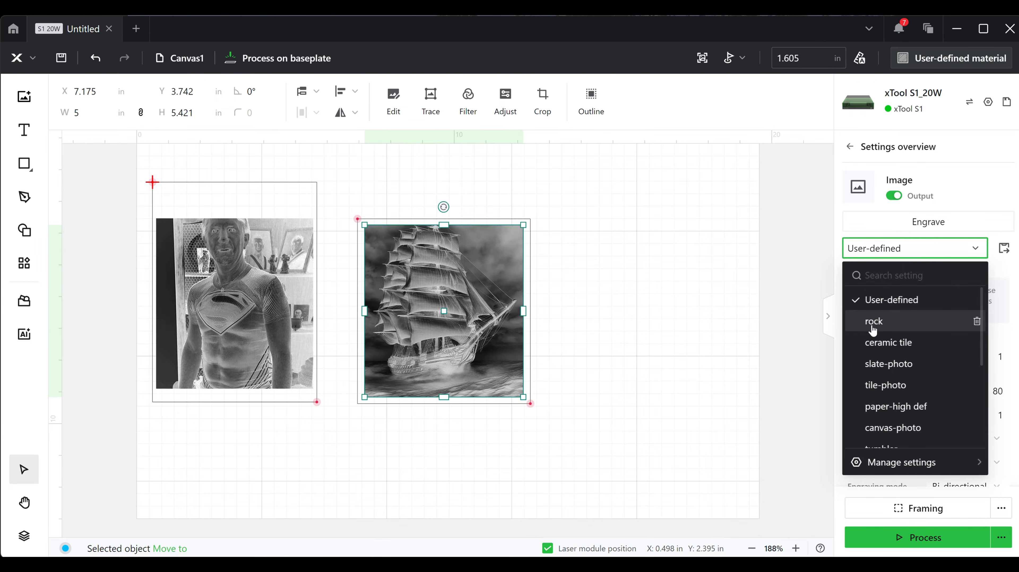
pyautogui.click(894, 408)
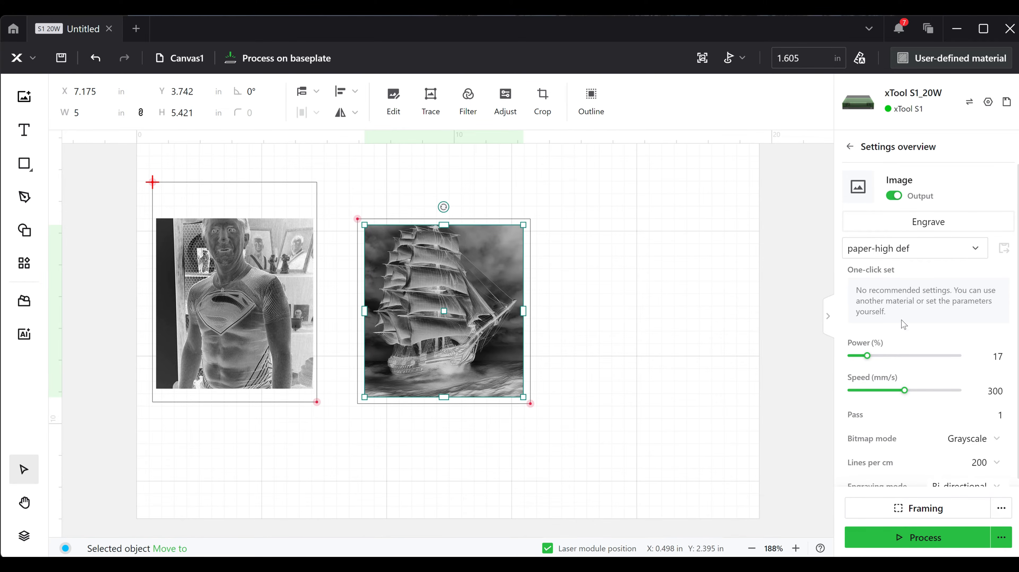
pyautogui.click(979, 461)
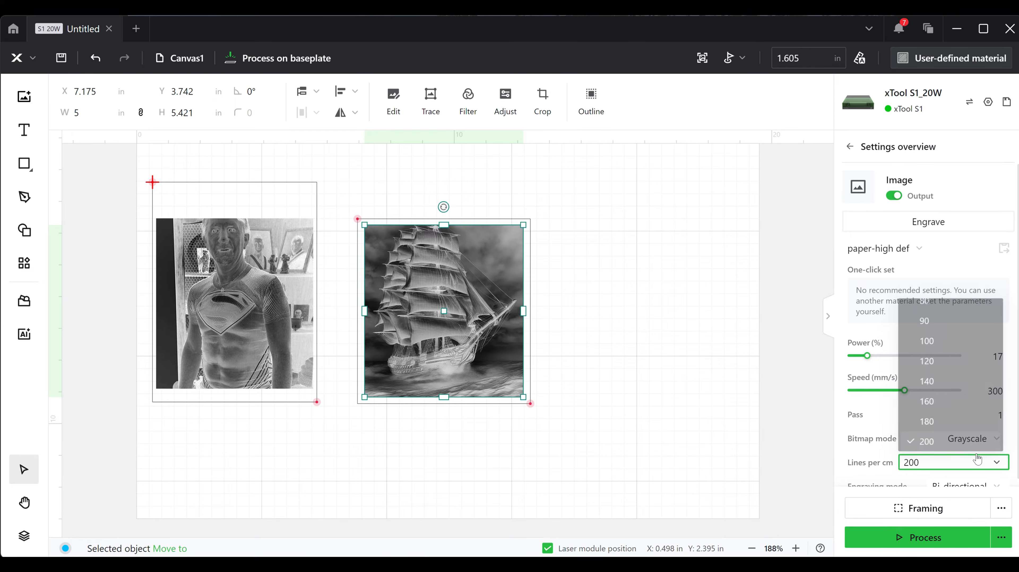
pyautogui.click(939, 407)
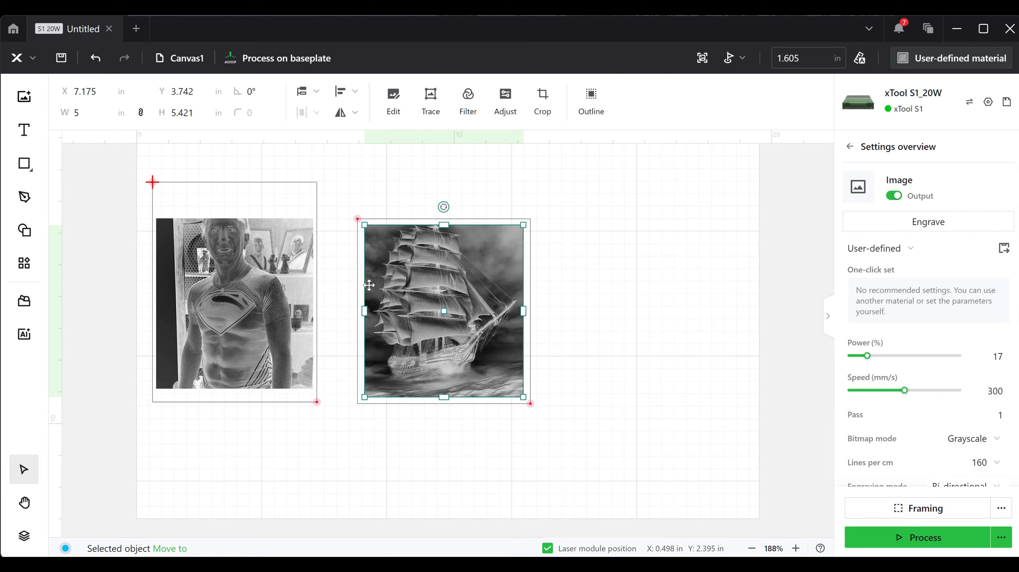
# Apply the paper-high def engraving preset to the portrait and set its lines per cm to 160
pyautogui.click(293, 289)
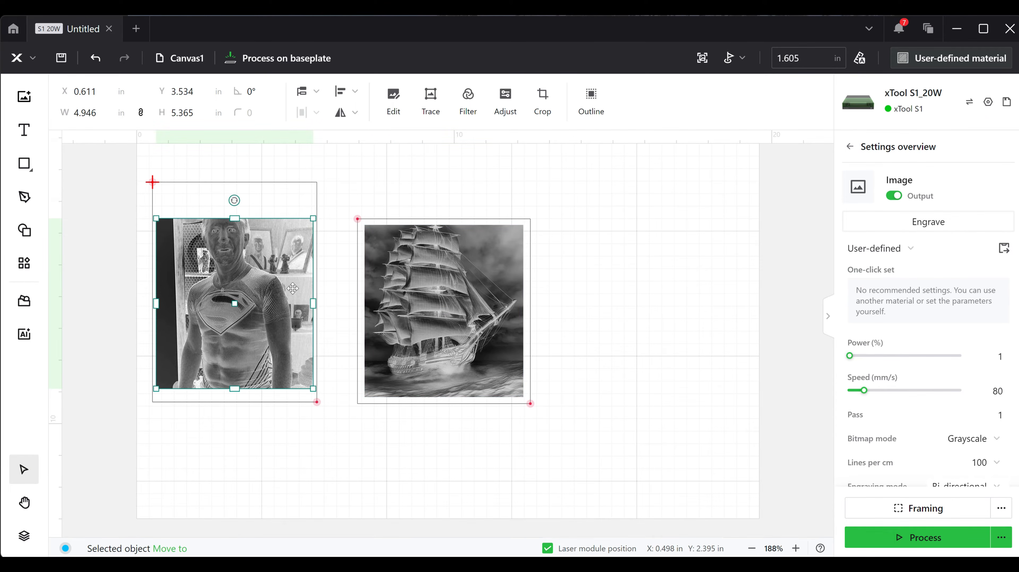
pyautogui.click(859, 250)
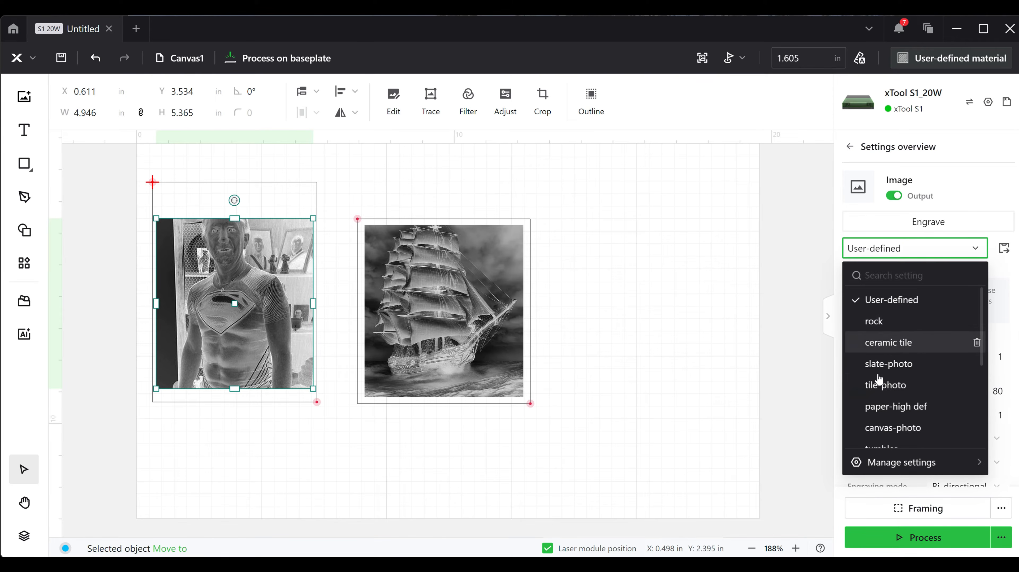
pyautogui.click(888, 407)
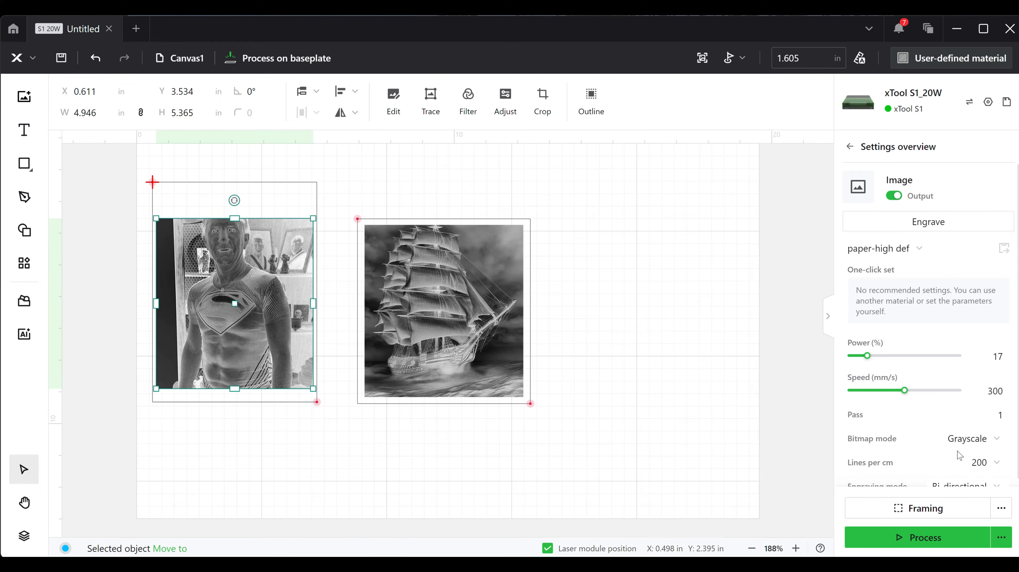
pyautogui.click(972, 461)
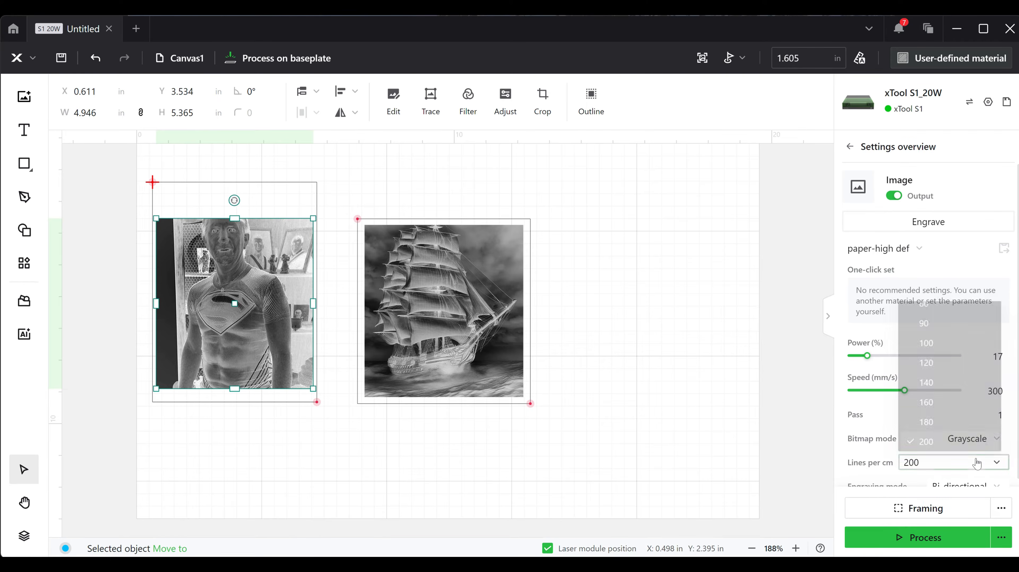
pyautogui.click(941, 405)
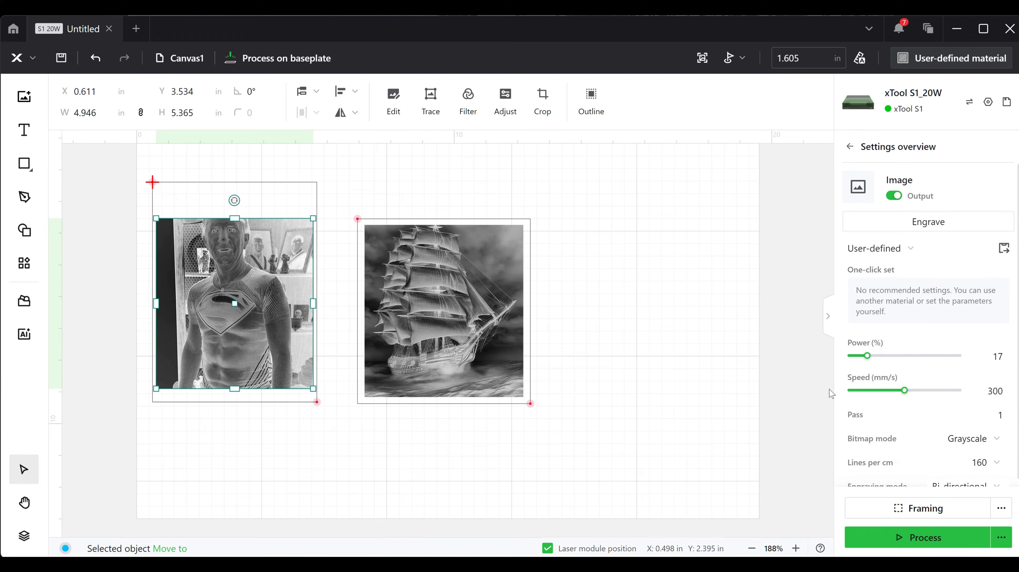
# Frame both inverted images on the machine, then preview the engraving job and start it
pyautogui.click(740, 324)
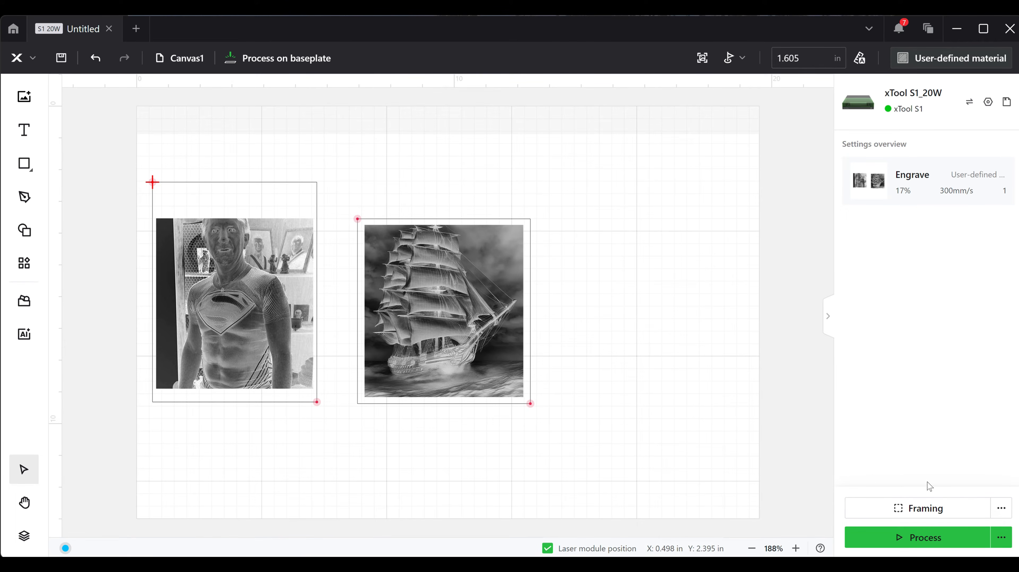
pyautogui.click(928, 508)
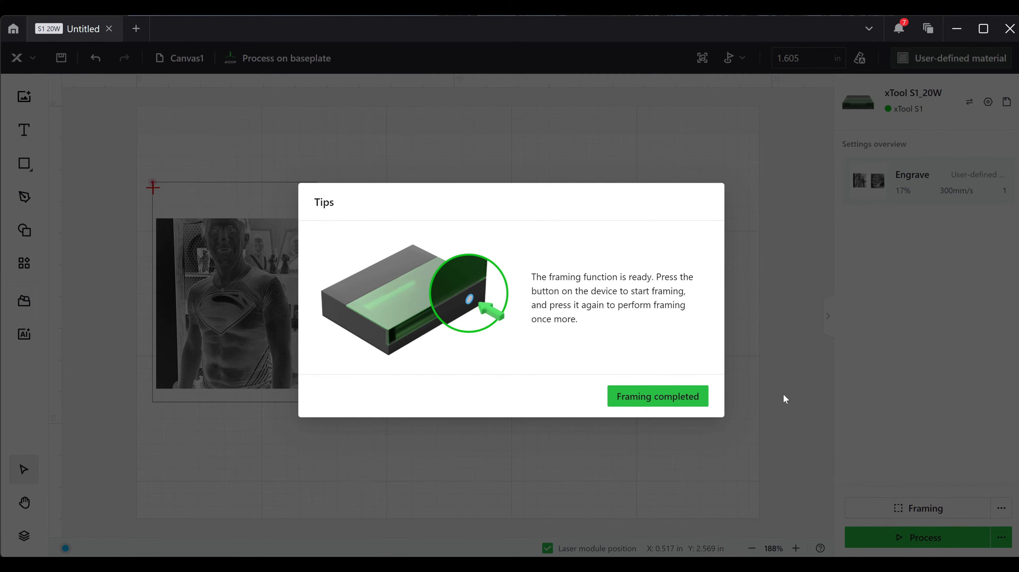
pyautogui.click(693, 403)
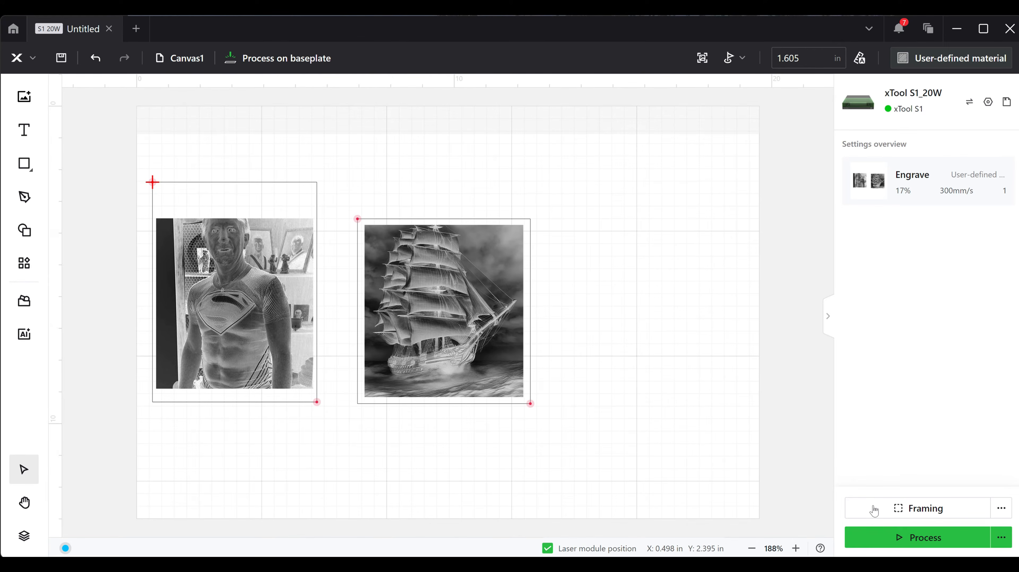
pyautogui.click(919, 535)
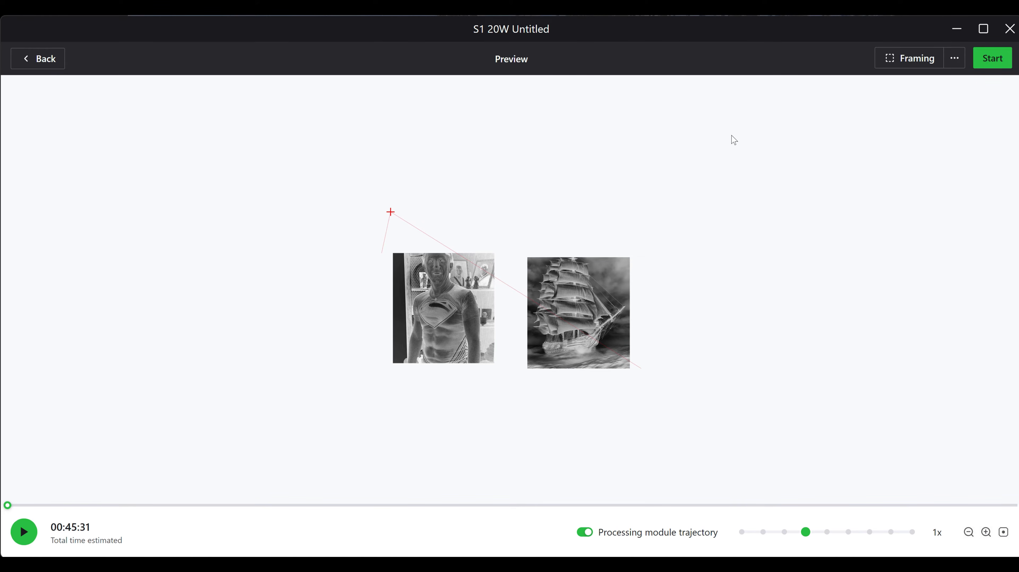
pyautogui.click(980, 65)
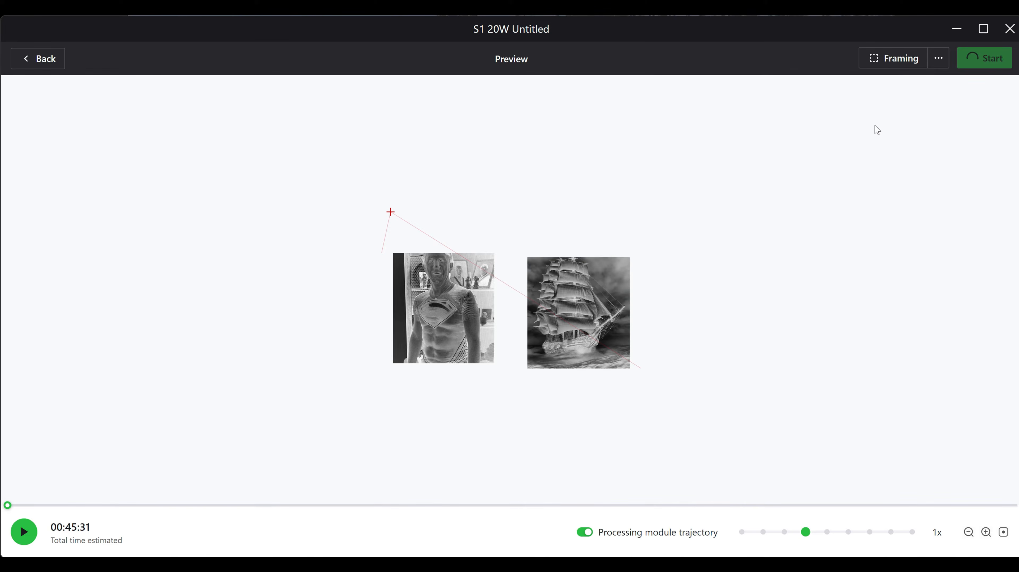
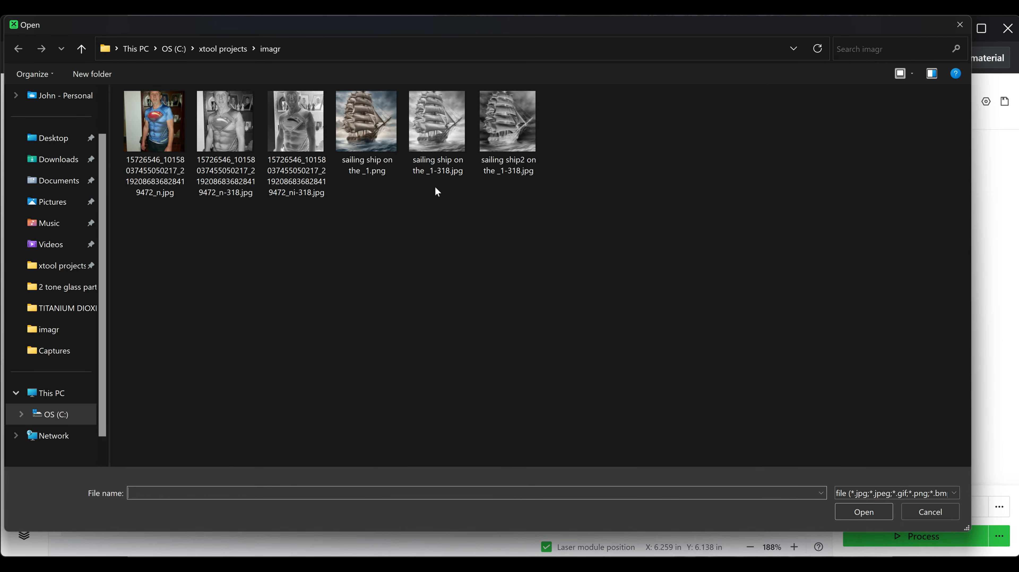
# Import "sailing ship on the _1-318.jpg" and place it in the right half of the marked rectangle, at about X 8.983, Y 5.134 in
pyautogui.click(432, 138)
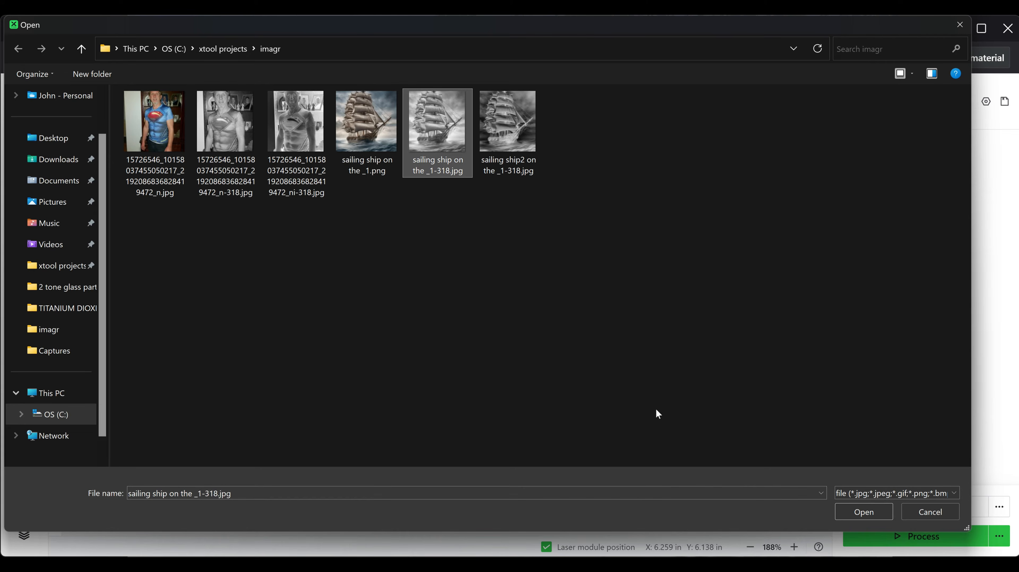
pyautogui.click(842, 513)
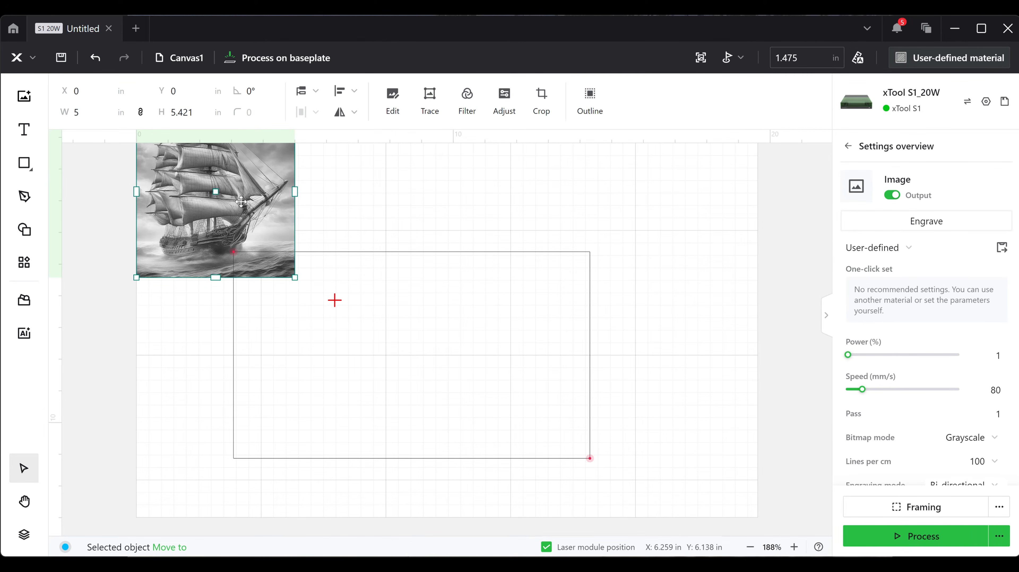
pyautogui.moveTo(224, 192); pyautogui.dragTo(503, 361)
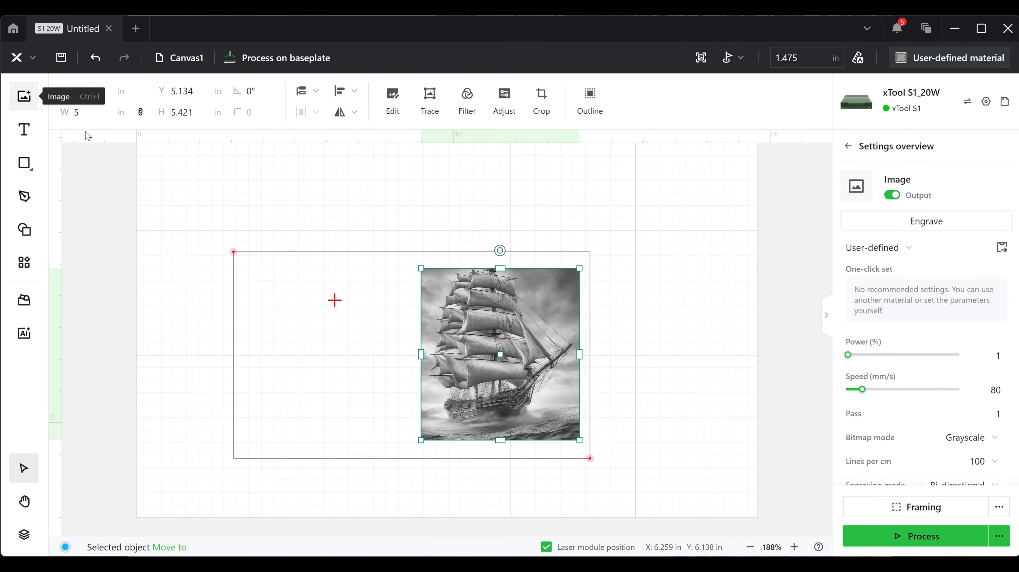
# Import the non-inverted grayscale portrait JPG, shrink it proportionally to about 4.96 × 5.38 in, and place it beside the ship inside the marked rectangle
pyautogui.hotkey('ctrl', 'i')
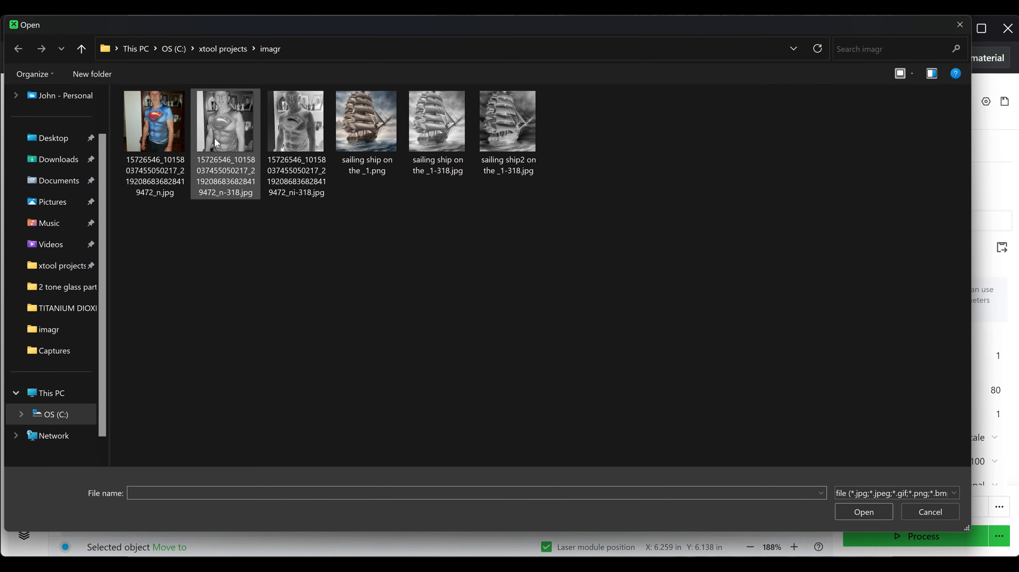
pyautogui.click(223, 130)
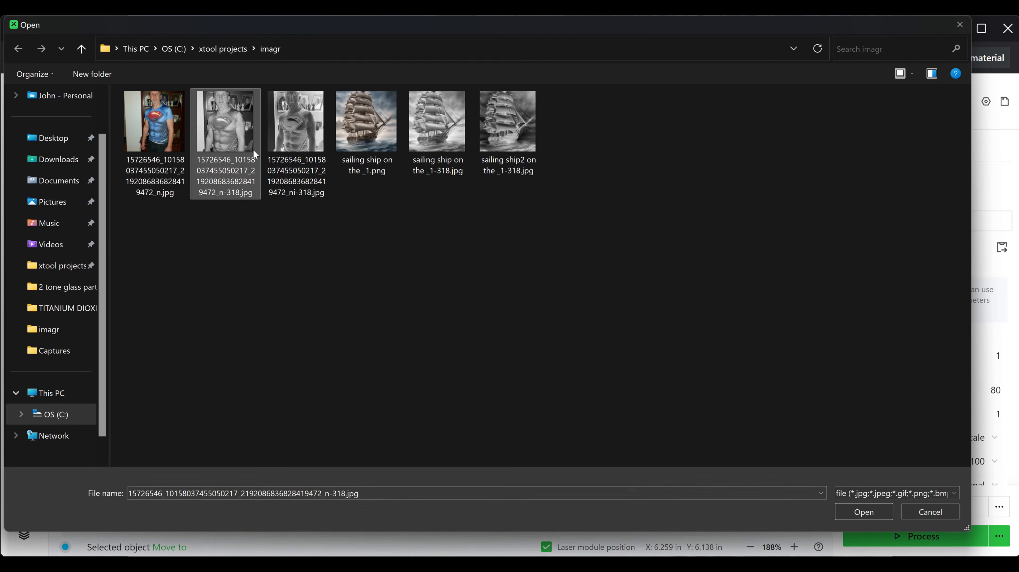
pyautogui.click(858, 515)
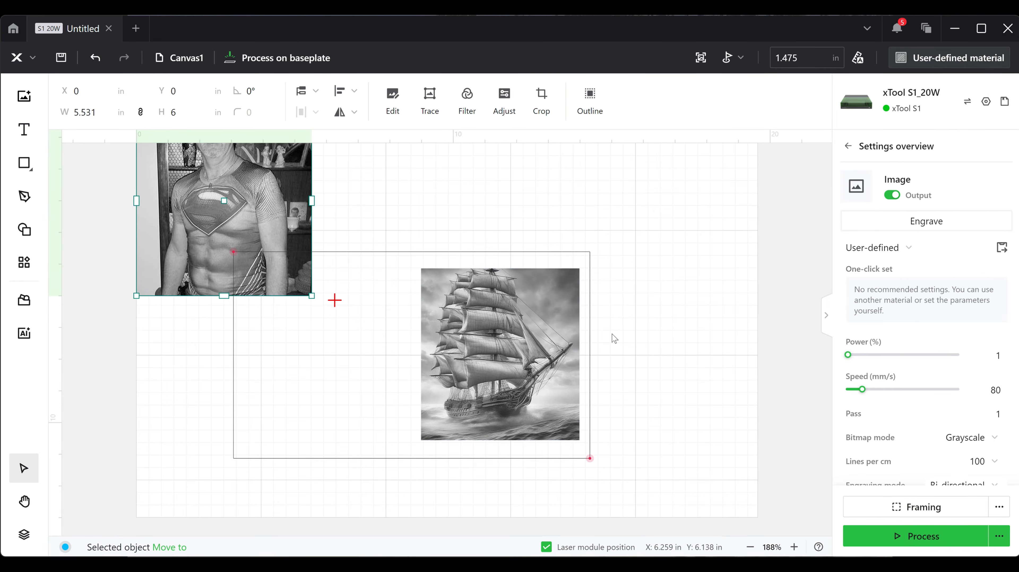
pyautogui.moveTo(238, 227); pyautogui.dragTo(316, 369)
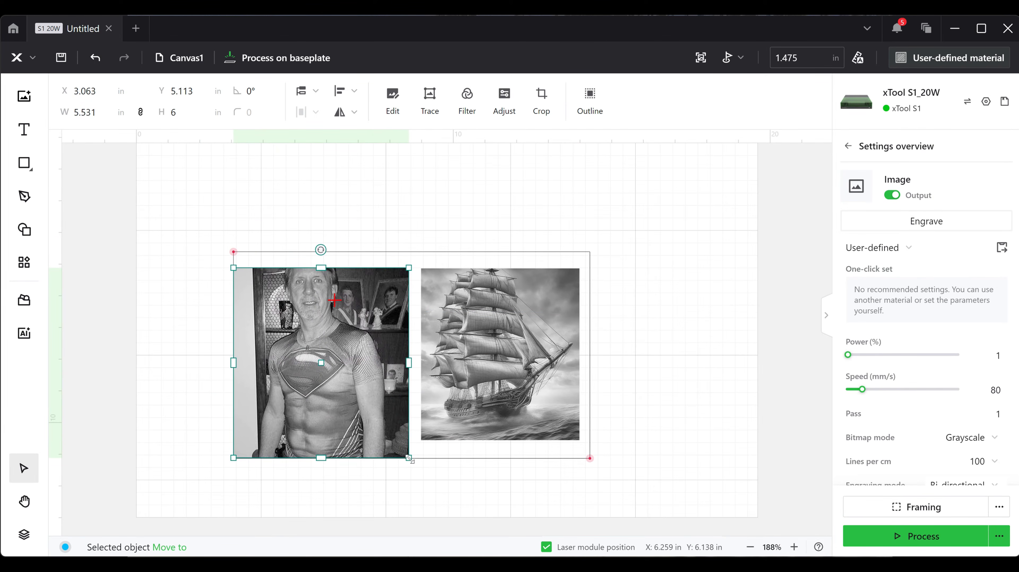
pyautogui.moveTo(410, 460); pyautogui.dragTo(383, 431)
pyautogui.moveTo(304, 350); pyautogui.dragTo(320, 359)
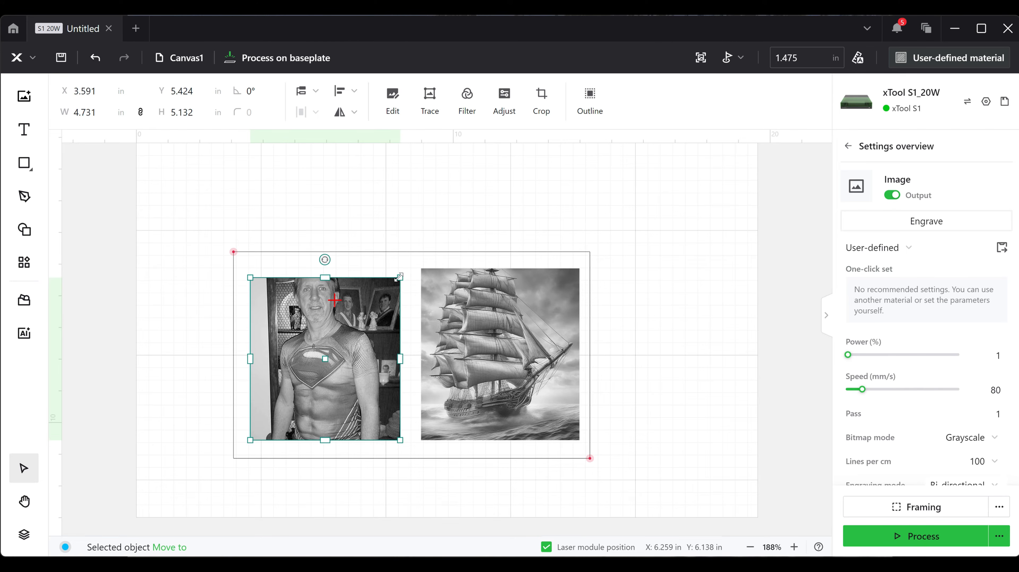
pyautogui.moveTo(401, 277); pyautogui.dragTo(407, 269)
pyautogui.click(600, 367)
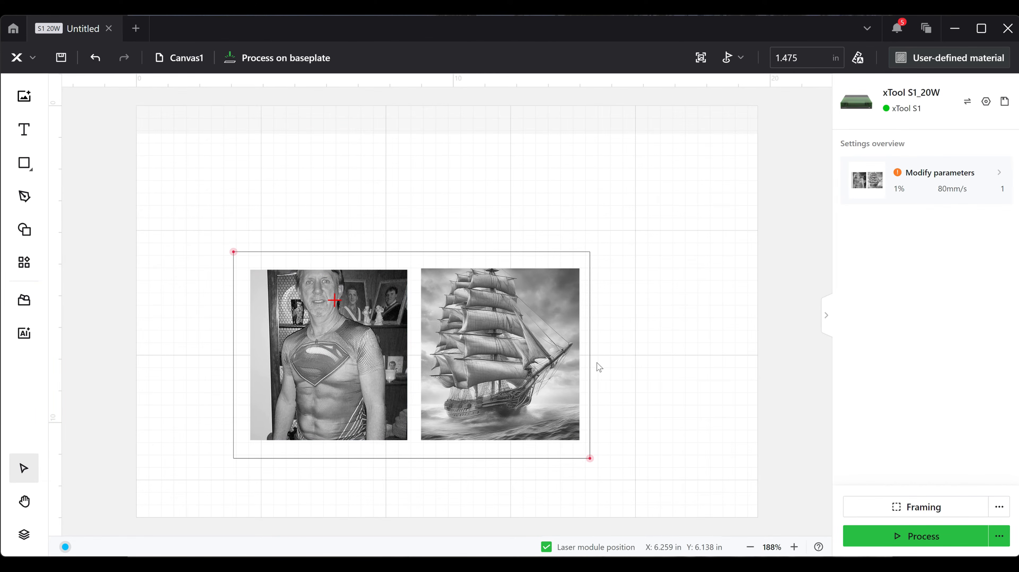
# Apply the ceramic tile engraving preset to the ship image and set its speed to 100 mm/s
pyautogui.click(487, 368)
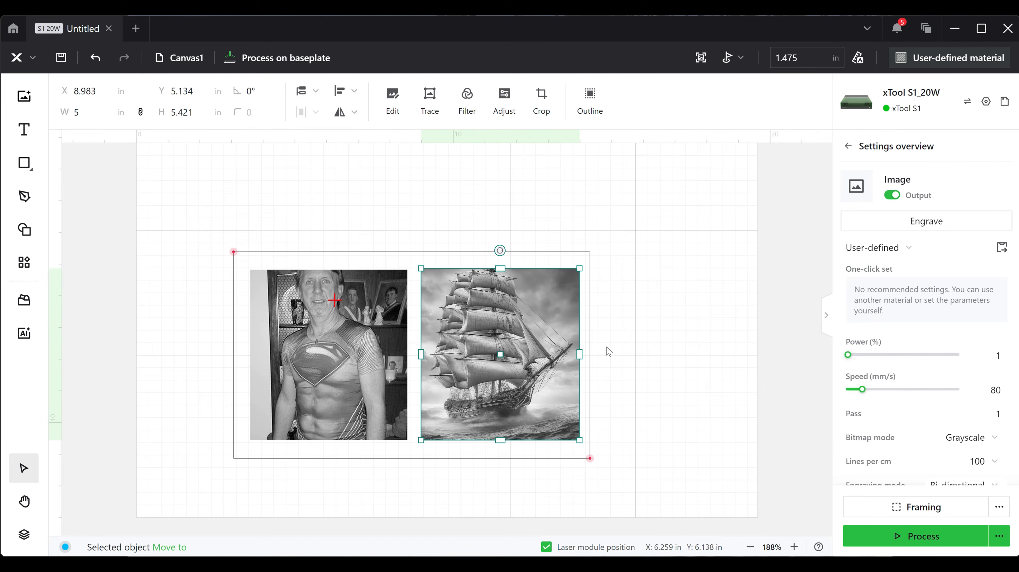
pyautogui.click(871, 252)
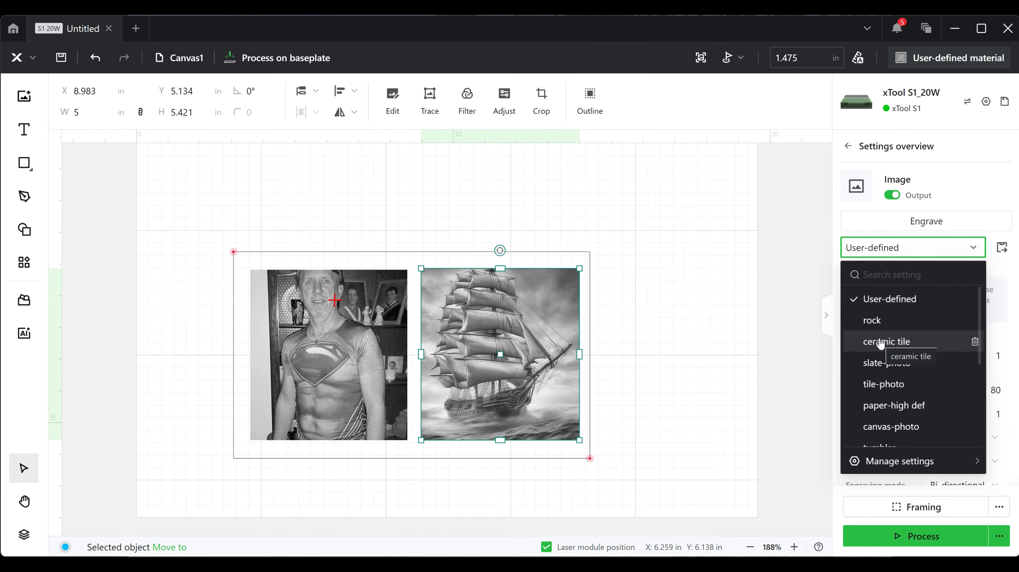
pyautogui.click(889, 385)
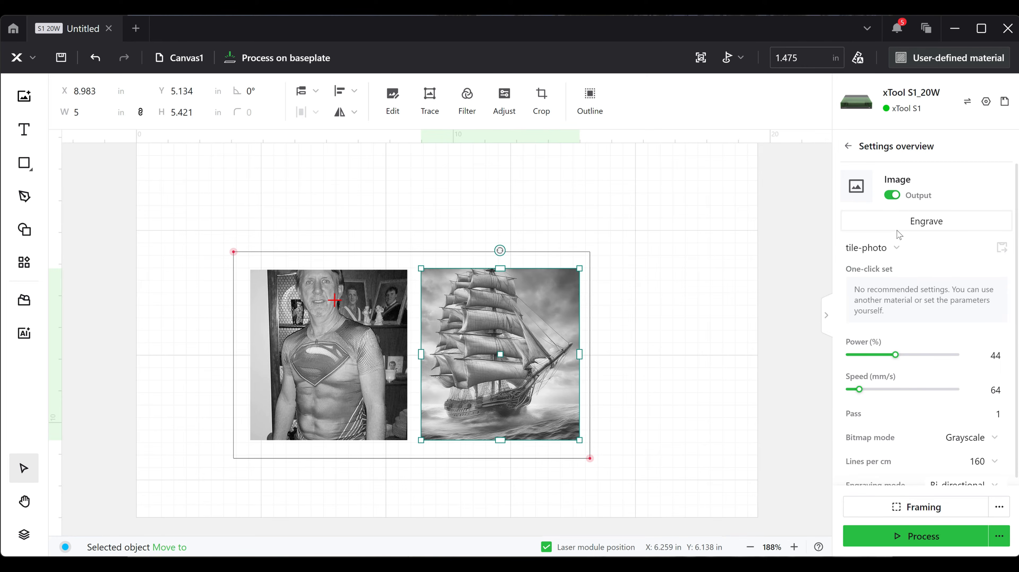
pyautogui.click(885, 248)
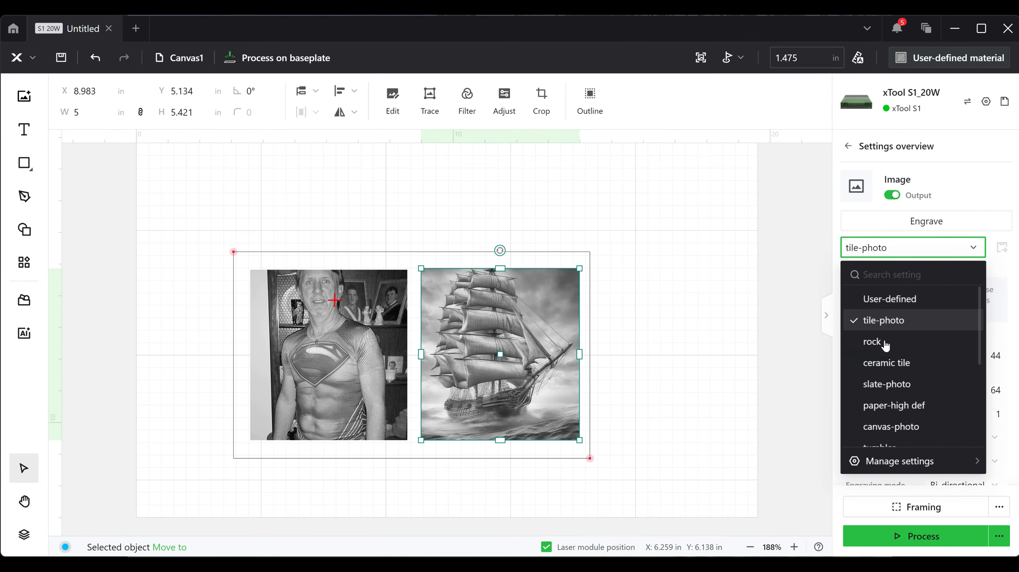
pyautogui.click(885, 363)
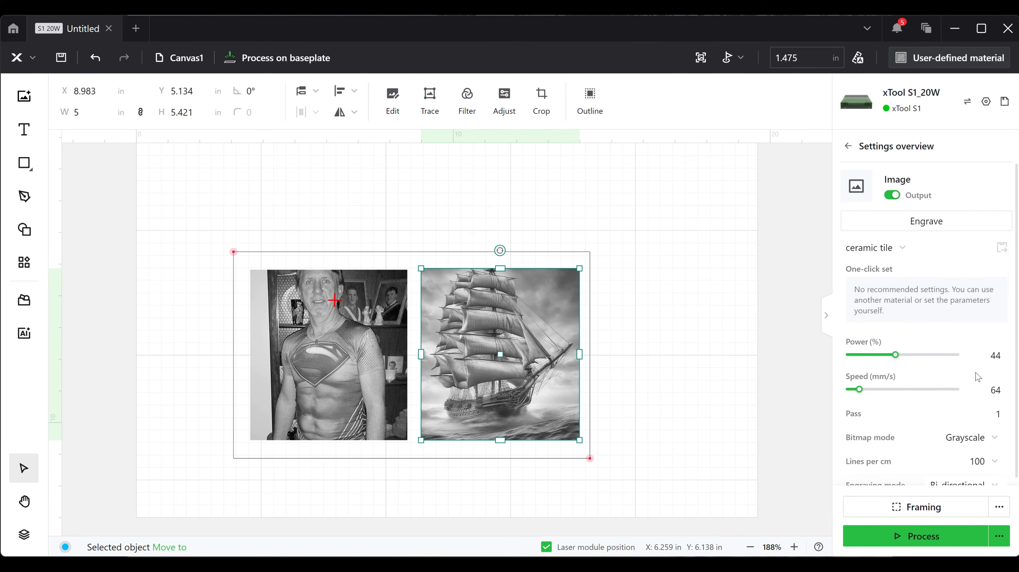
pyautogui.moveTo(990, 389); pyautogui.dragTo(1005, 389)
pyautogui.write('100')
# Set the ship image's engraving density to 160 lines per cm
pyautogui.click(966, 465)
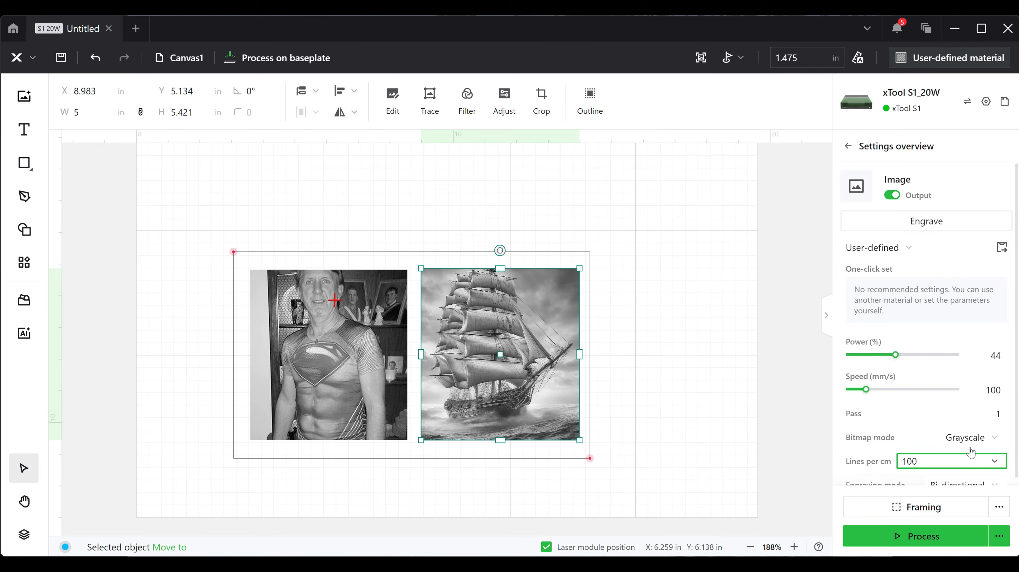
pyautogui.scroll(-1, 962, 411)
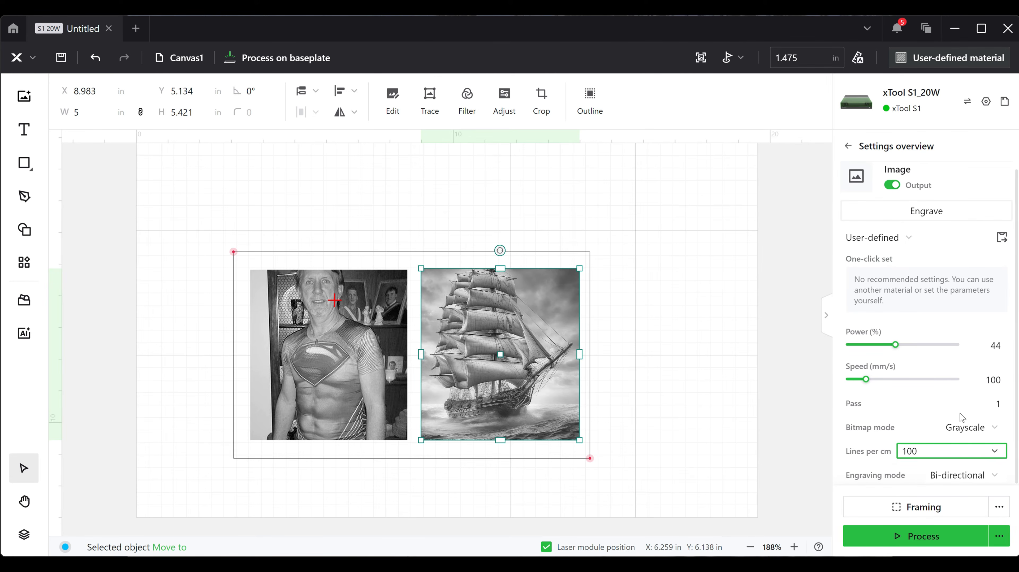
pyautogui.click(979, 454)
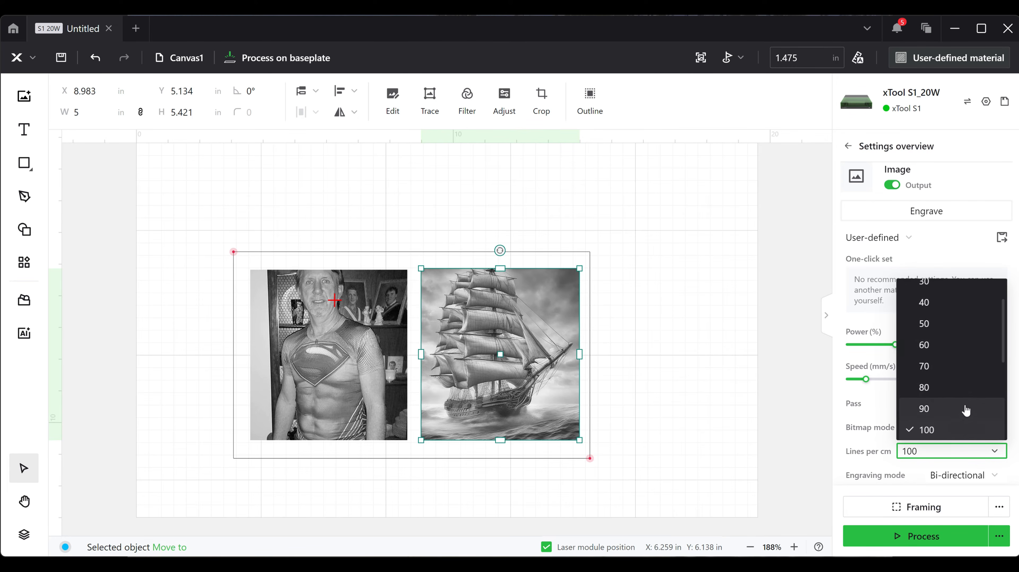
pyautogui.scroll(-1, 965, 409)
pyautogui.click(949, 426)
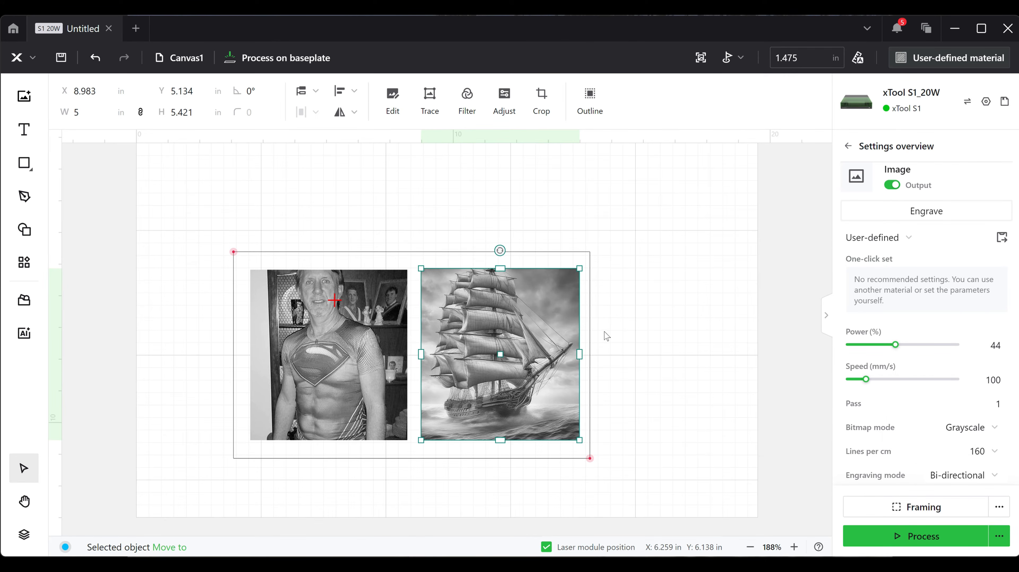
# Apply the ceramic tile engraving preset to the portrait and set its speed to 100 mm/s
pyautogui.click(368, 335)
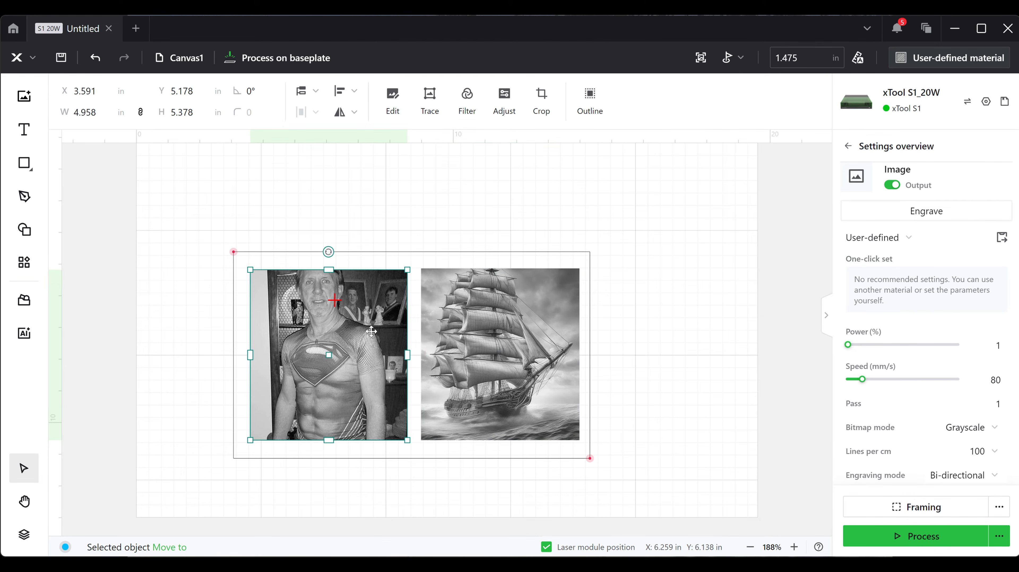
pyautogui.click(851, 242)
pyautogui.click(868, 333)
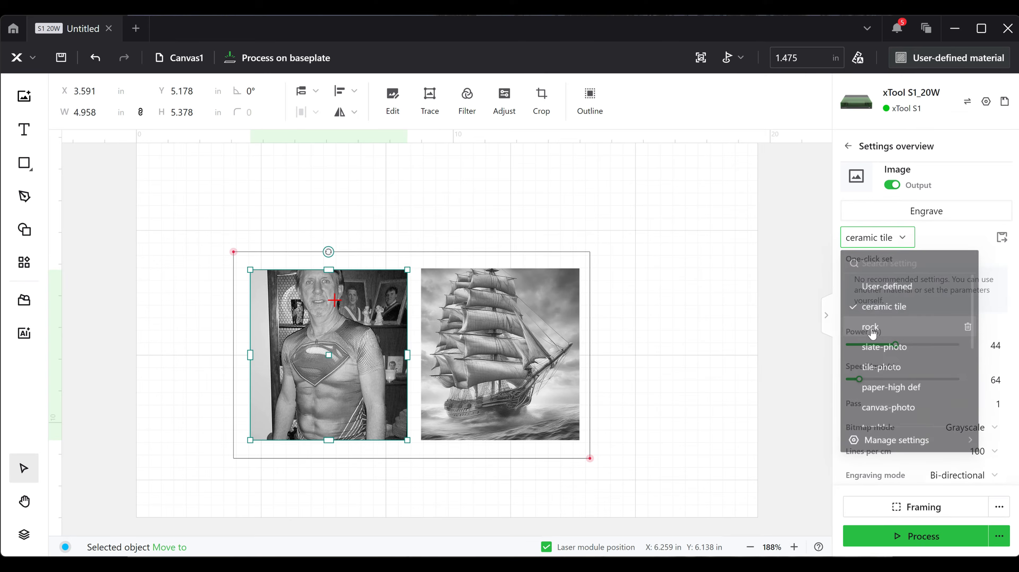
pyautogui.click(986, 380)
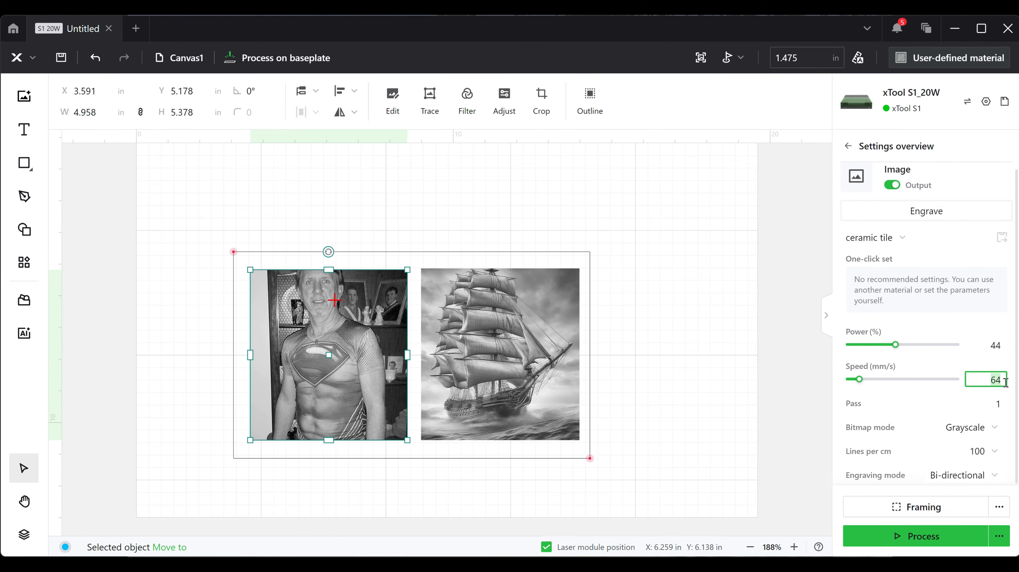
pyautogui.write('100')
# Set the portrait's engraving density to 160 lines per cm and deselect it
pyautogui.click(988, 452)
pyautogui.scroll(-1, 964, 384)
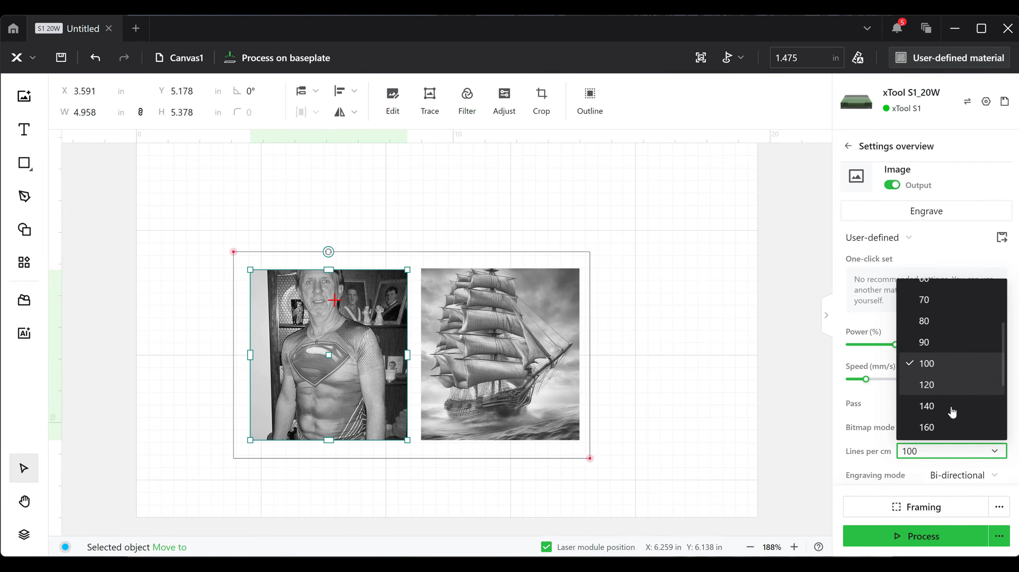
pyautogui.click(941, 428)
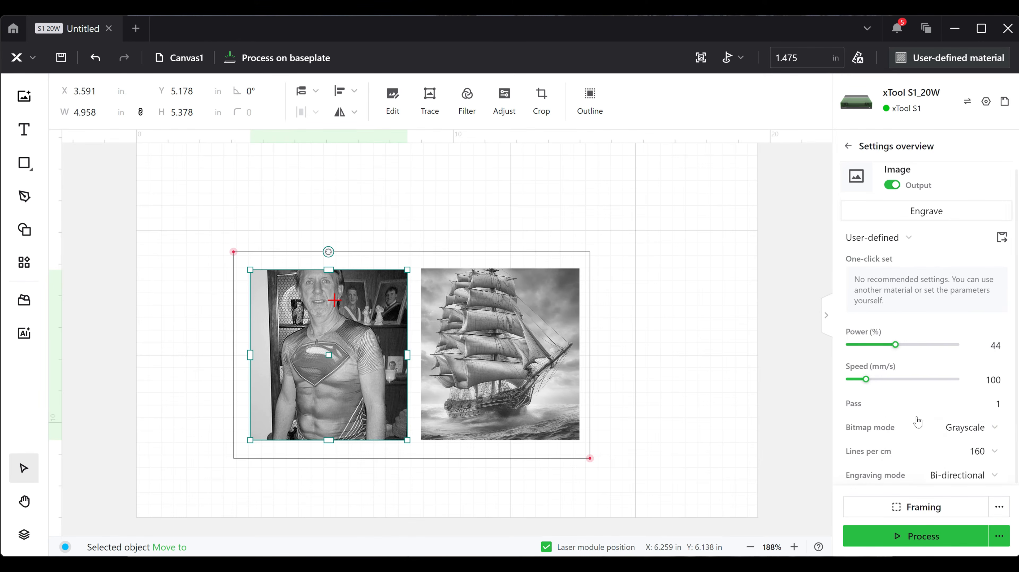
pyautogui.click(732, 266)
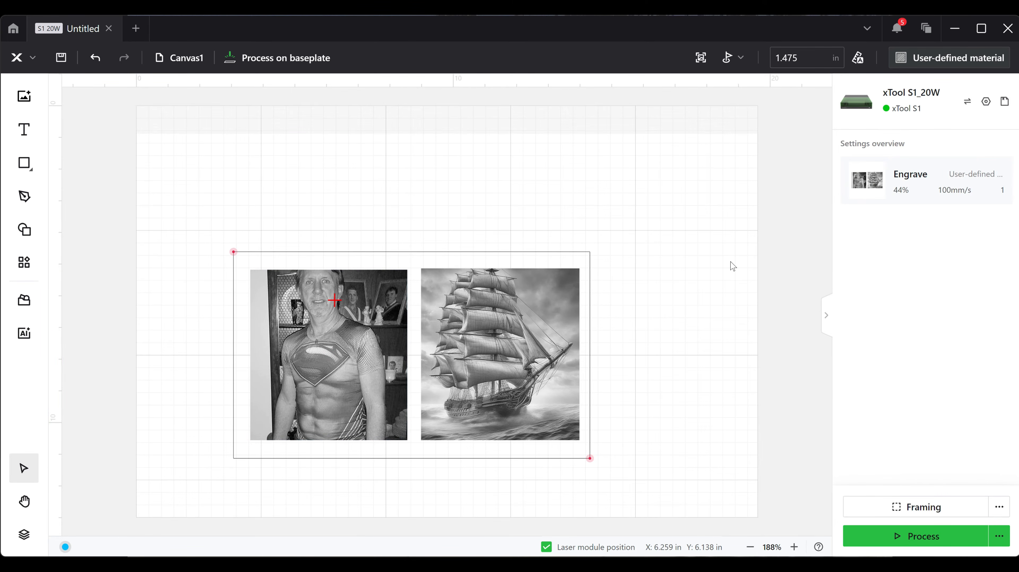
# Preview the engraving job, frame the two non-inverted images on the machine, and start processing
pyautogui.click(919, 539)
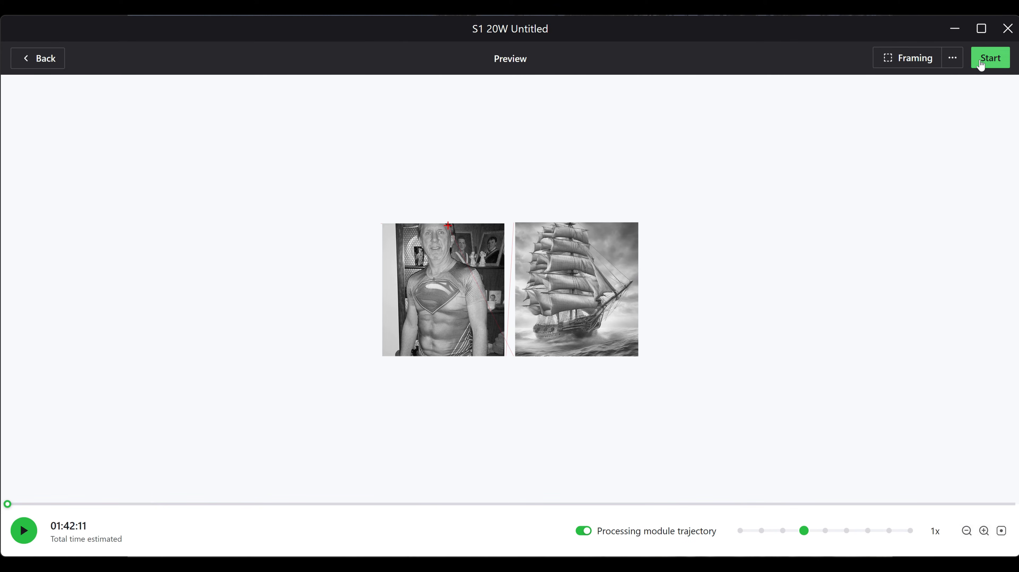
pyautogui.click(929, 63)
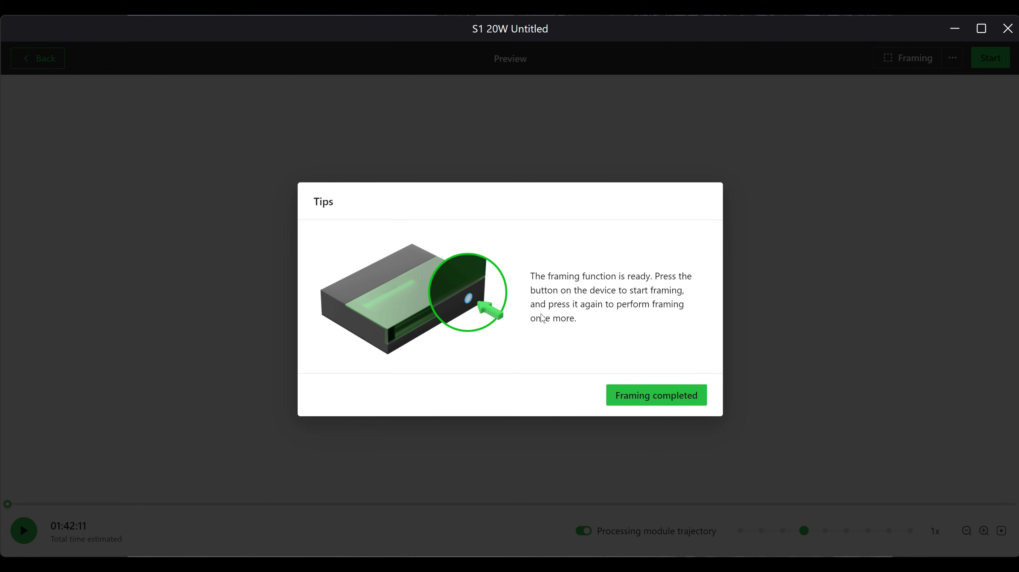
pyautogui.click(636, 396)
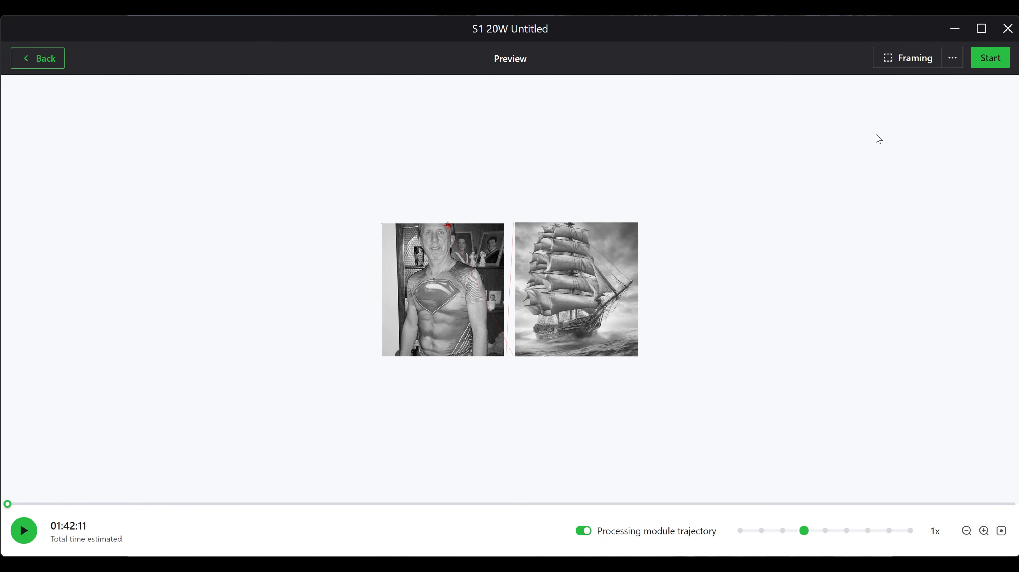
pyautogui.click(991, 64)
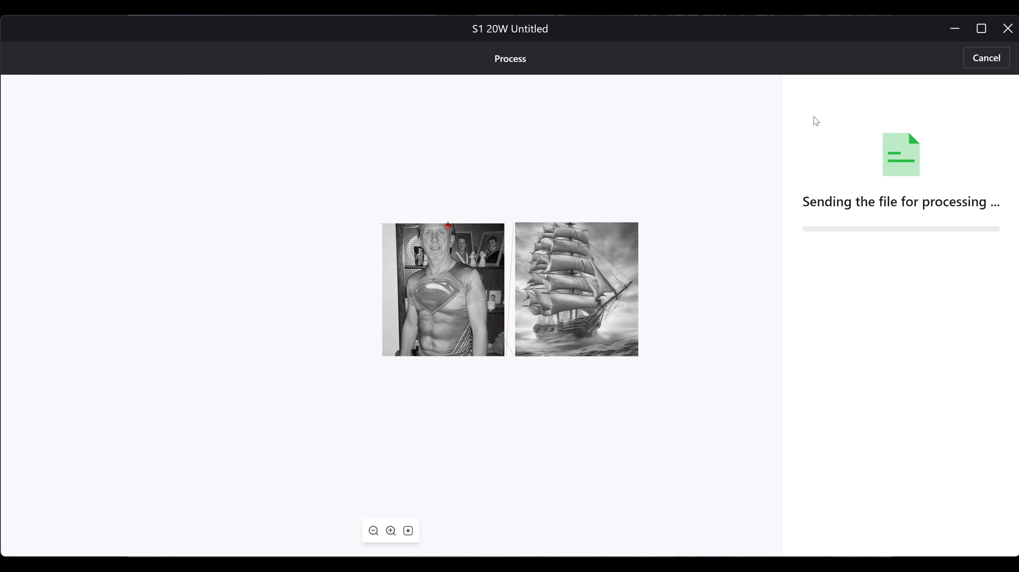